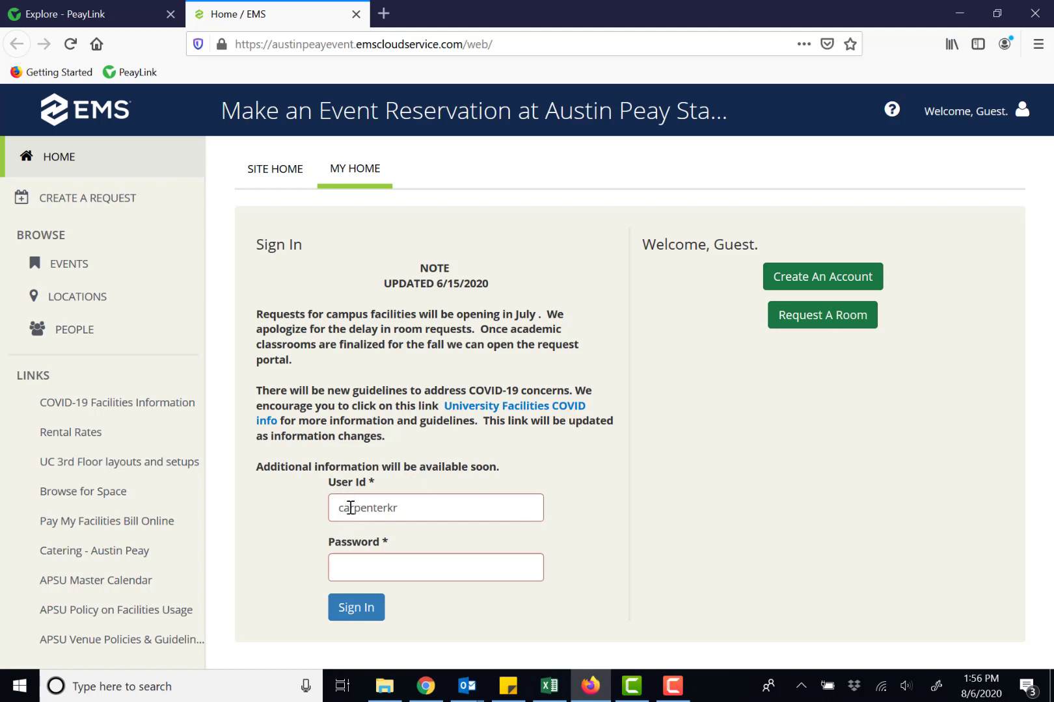
Step: Sign in with the account password and start booking from the "Request to Have an event/program/meeting" template
{"action": "left_click", "coordinate": [357, 569]}
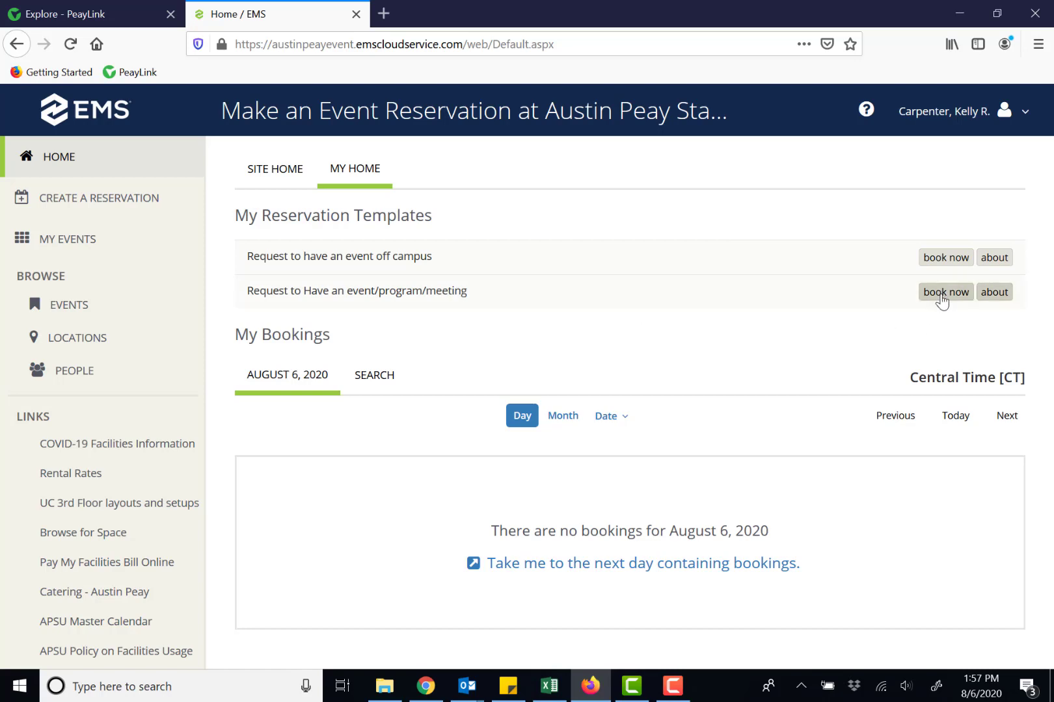
{"action": "left_click", "coordinate": [940, 296]}
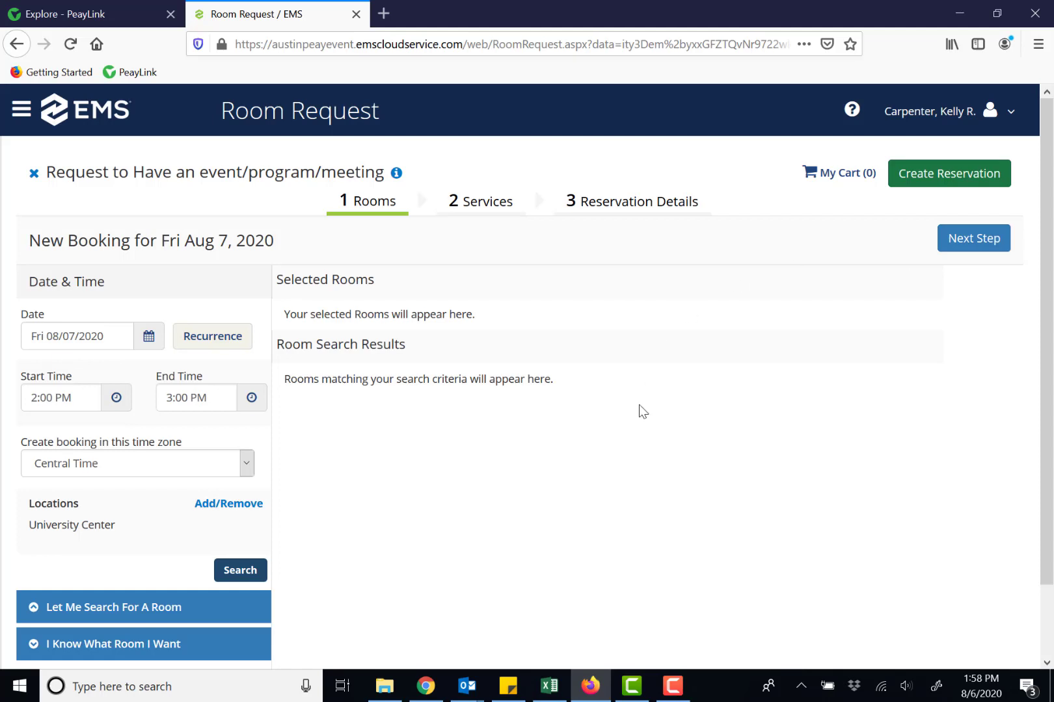
Step: Set the booking date to Monday 09/14/2020
{"action": "left_click", "coordinate": [139, 341]}
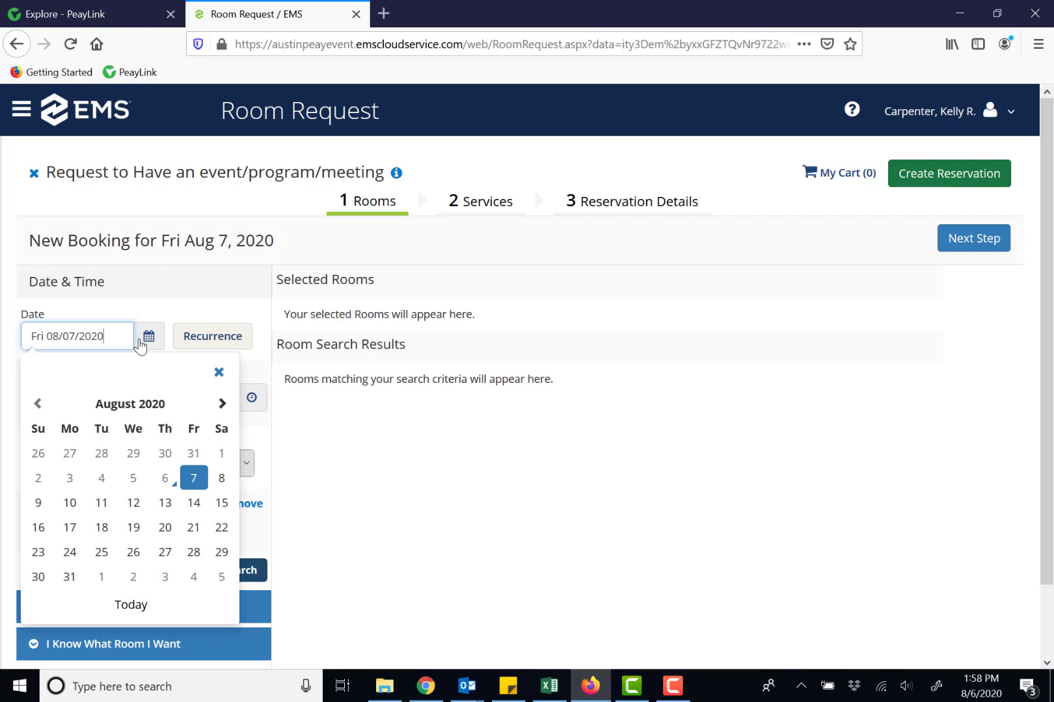
{"action": "left_click", "coordinate": [222, 404]}
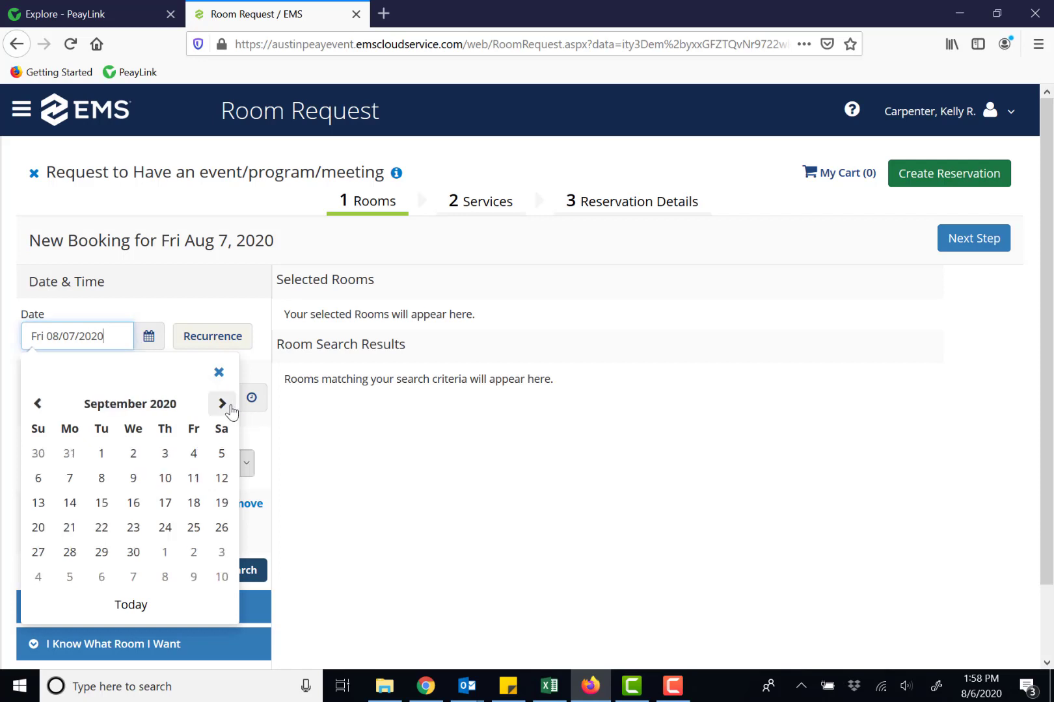
{"action": "left_click", "coordinate": [73, 514]}
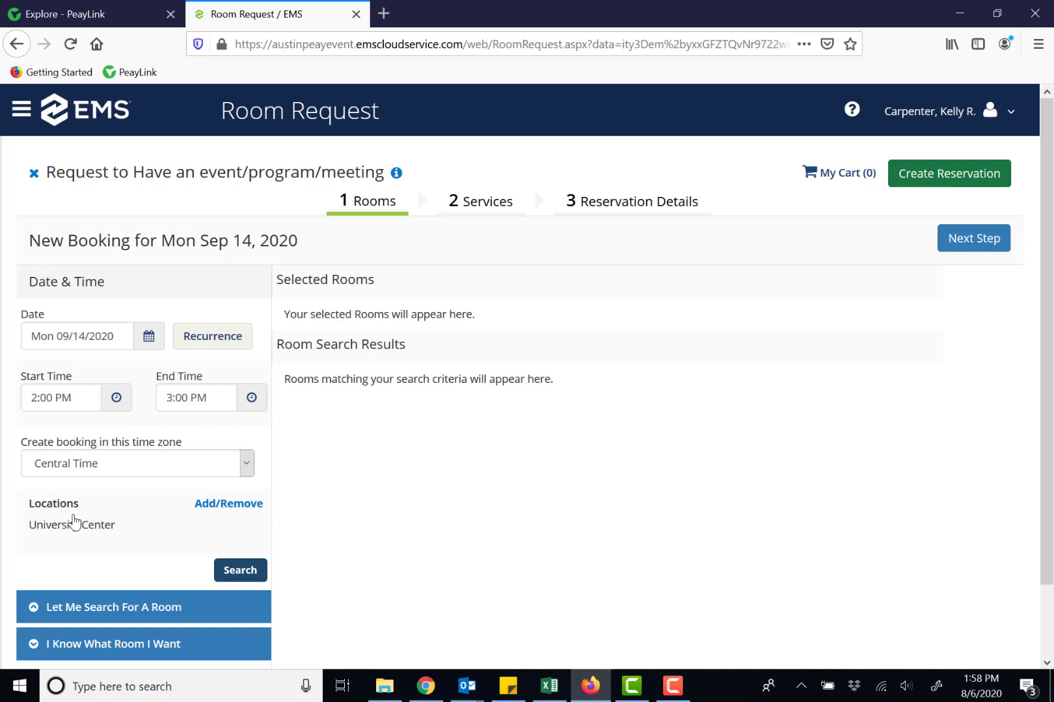
Step: Set up a weekly recurrence for the booking, repeating every 2 weeks on Monday
{"action": "left_click", "coordinate": [209, 347]}
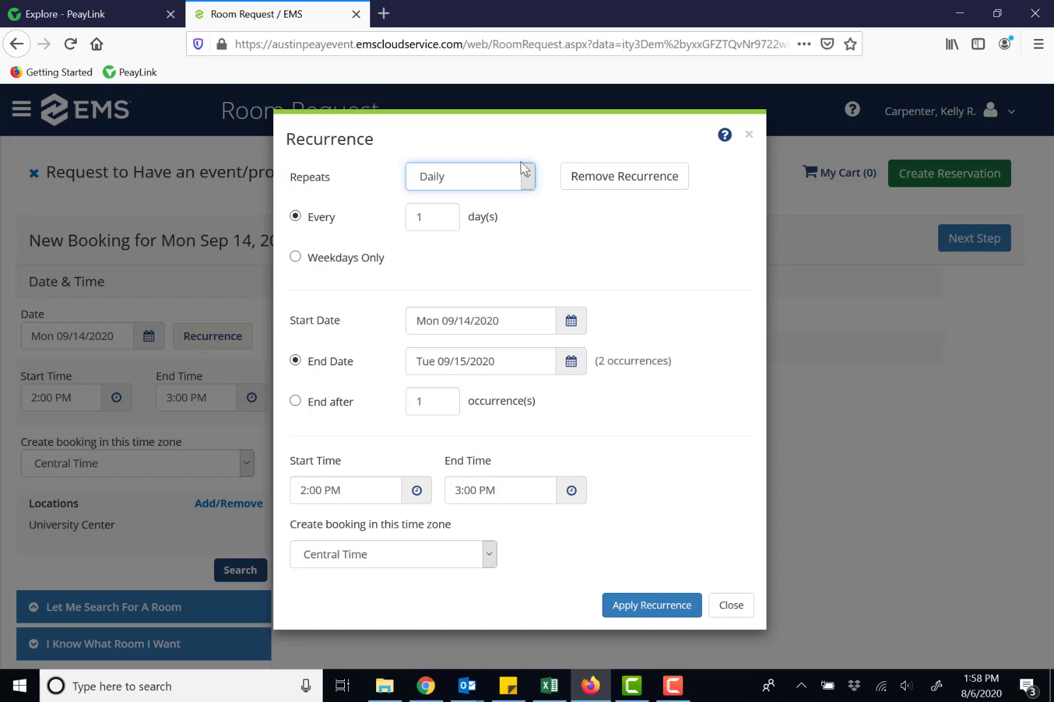
{"action": "left_click", "coordinate": [528, 182]}
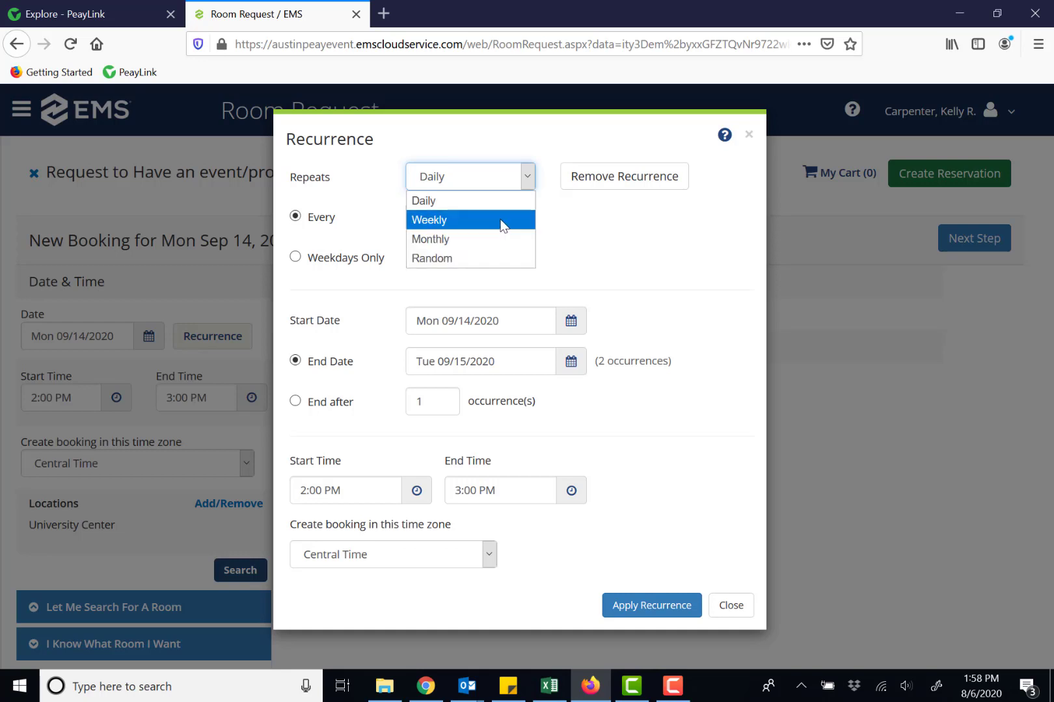
{"action": "left_click", "coordinate": [503, 225]}
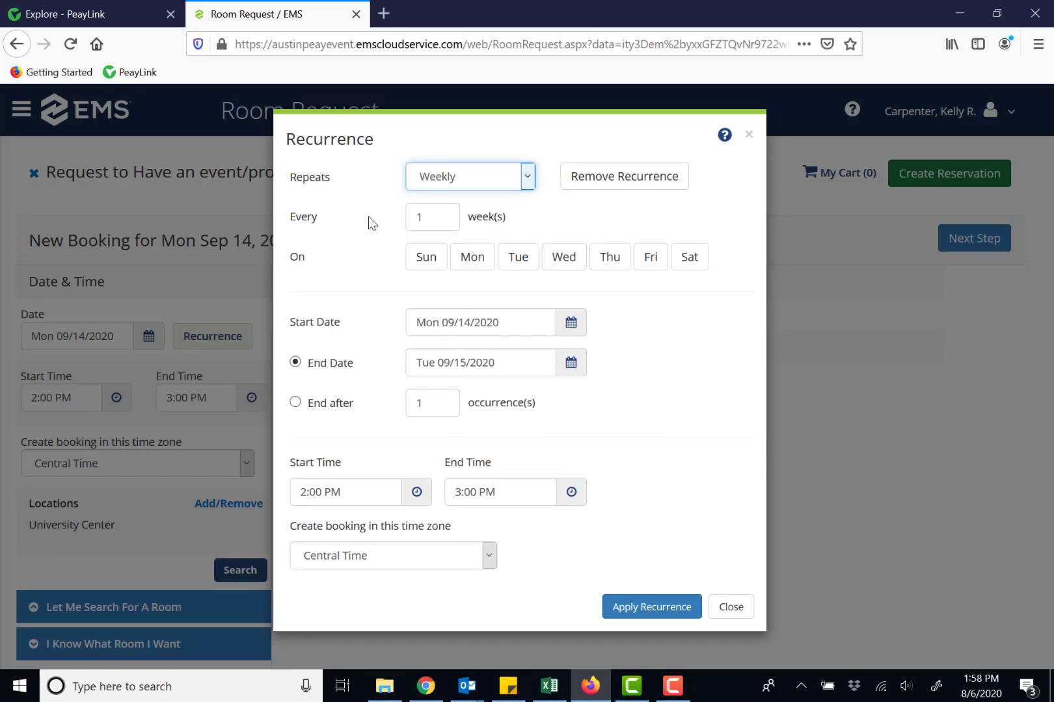
{"action": "left_click", "coordinate": [432, 221]}
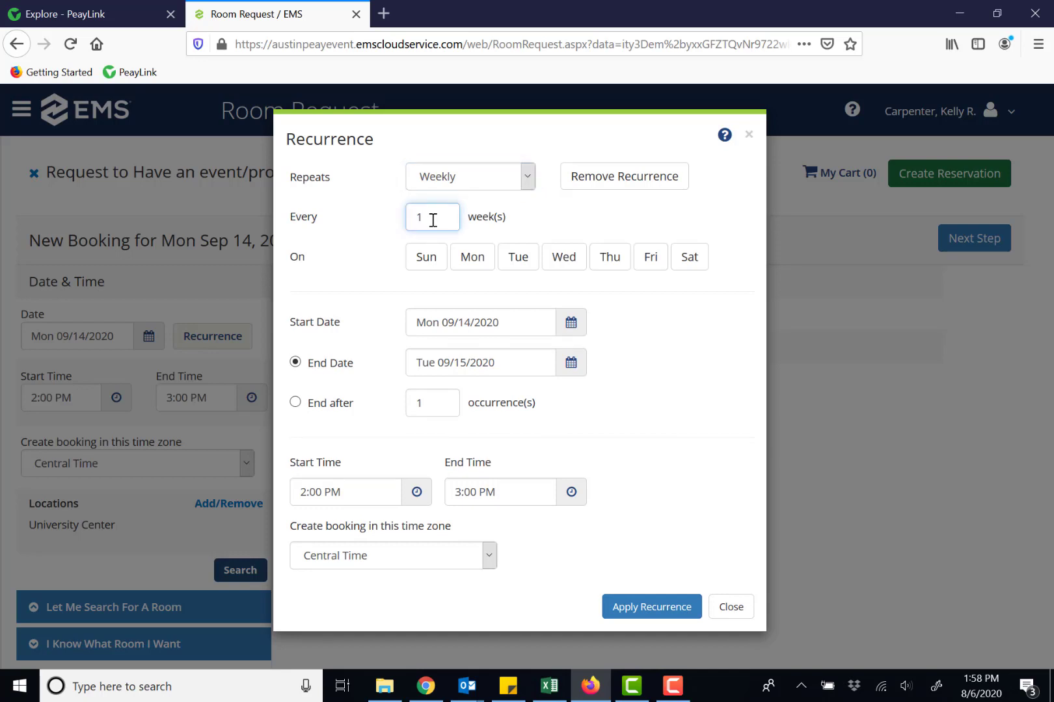
{"action": "key", "text": "BackSpace"}
{"action": "type", "text": "2"}
{"action": "left_click", "coordinate": [471, 264]}
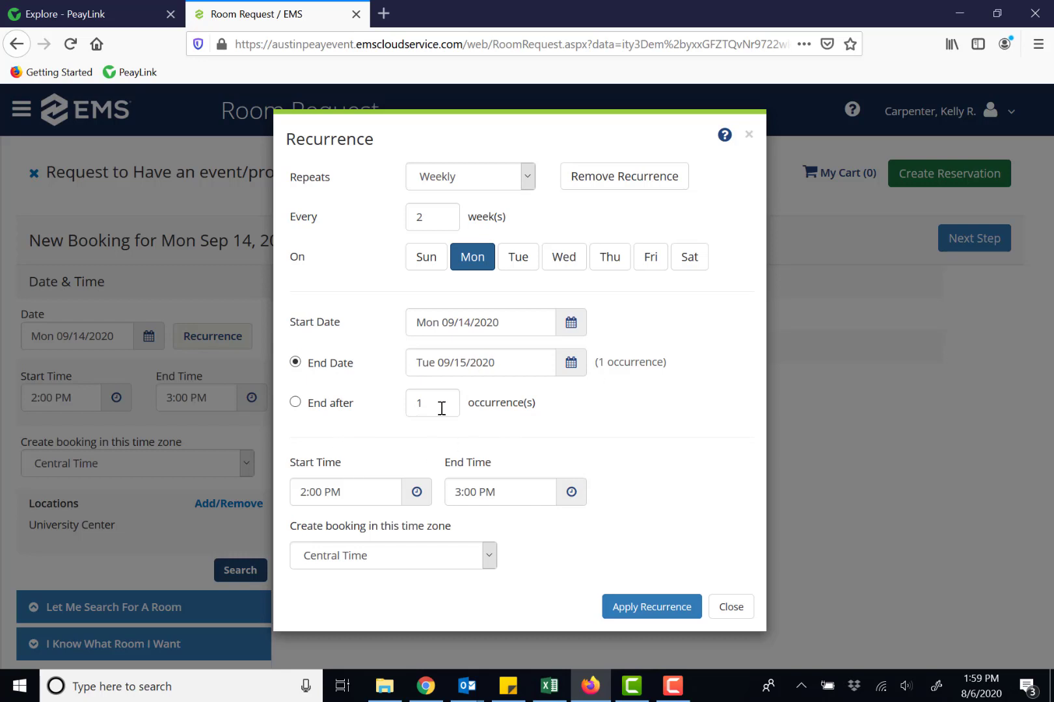
Step: Set the recurrence's end date to Monday 11/23/2020
{"action": "left_click", "coordinate": [570, 363]}
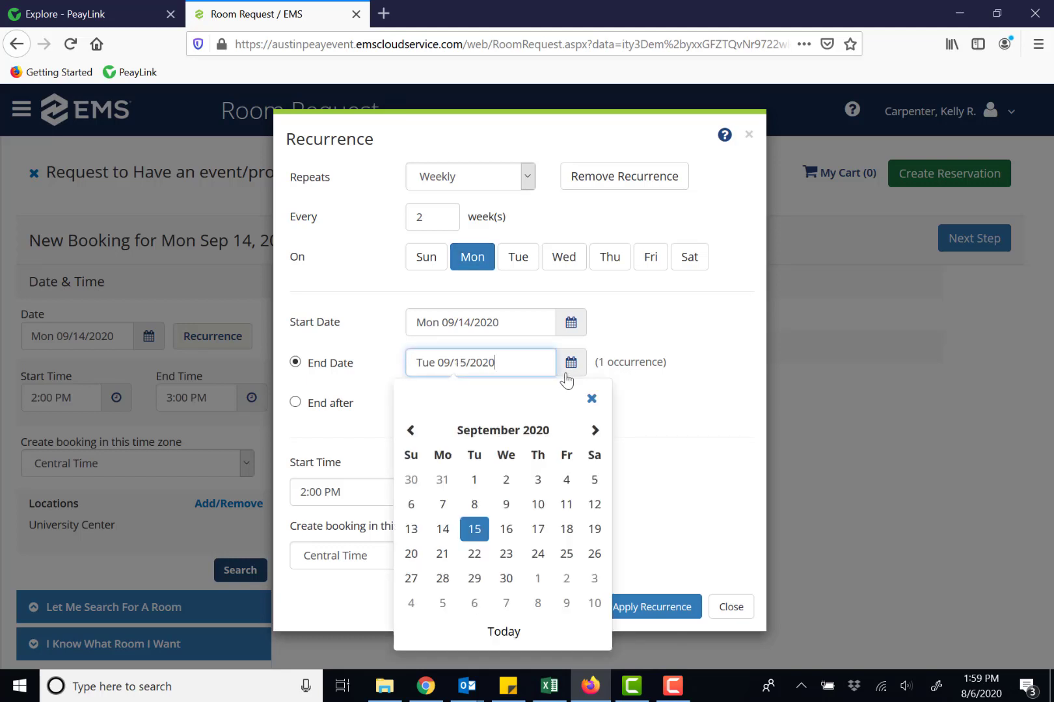
{"action": "left_click", "coordinate": [595, 436]}
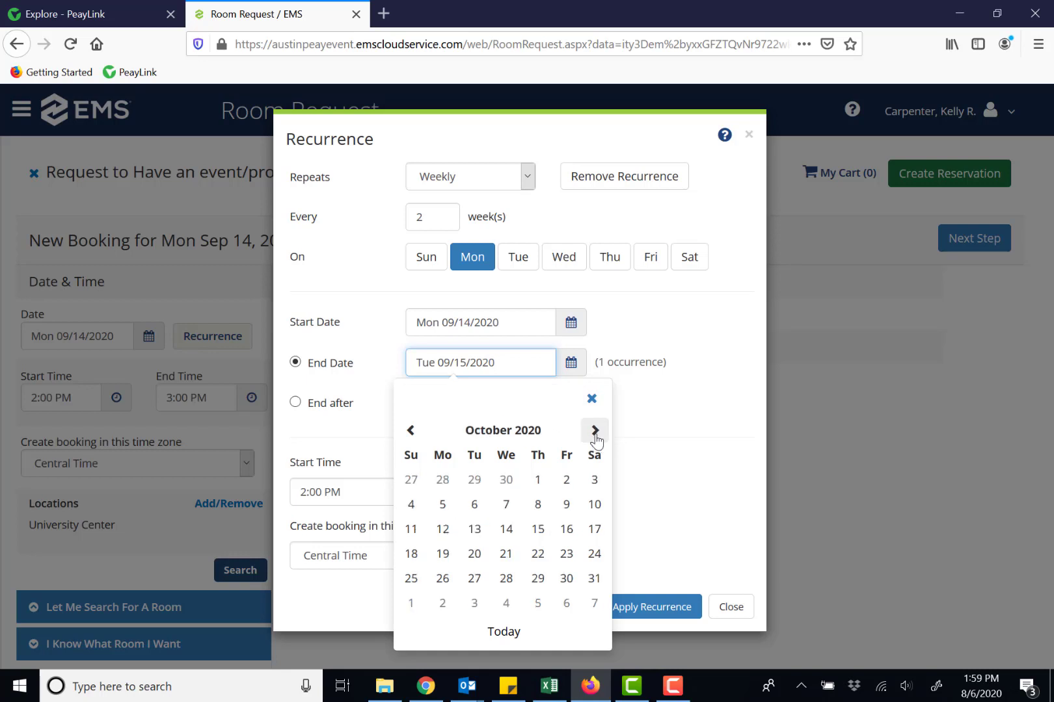
{"action": "left_click", "coordinate": [595, 431]}
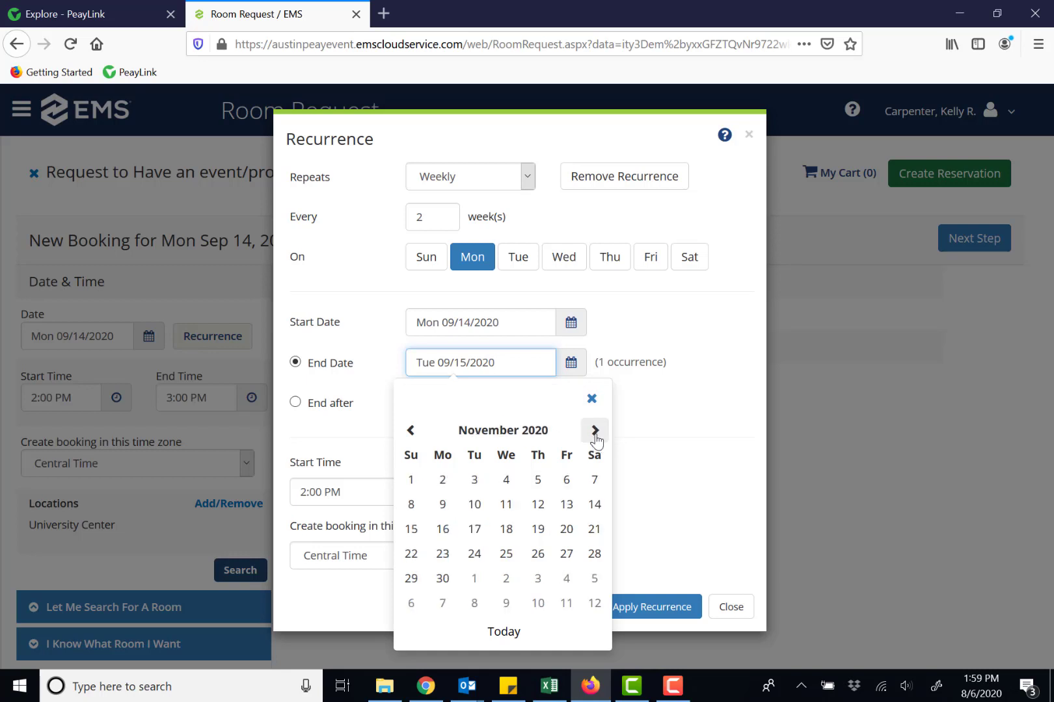
{"action": "left_click", "coordinate": [443, 554]}
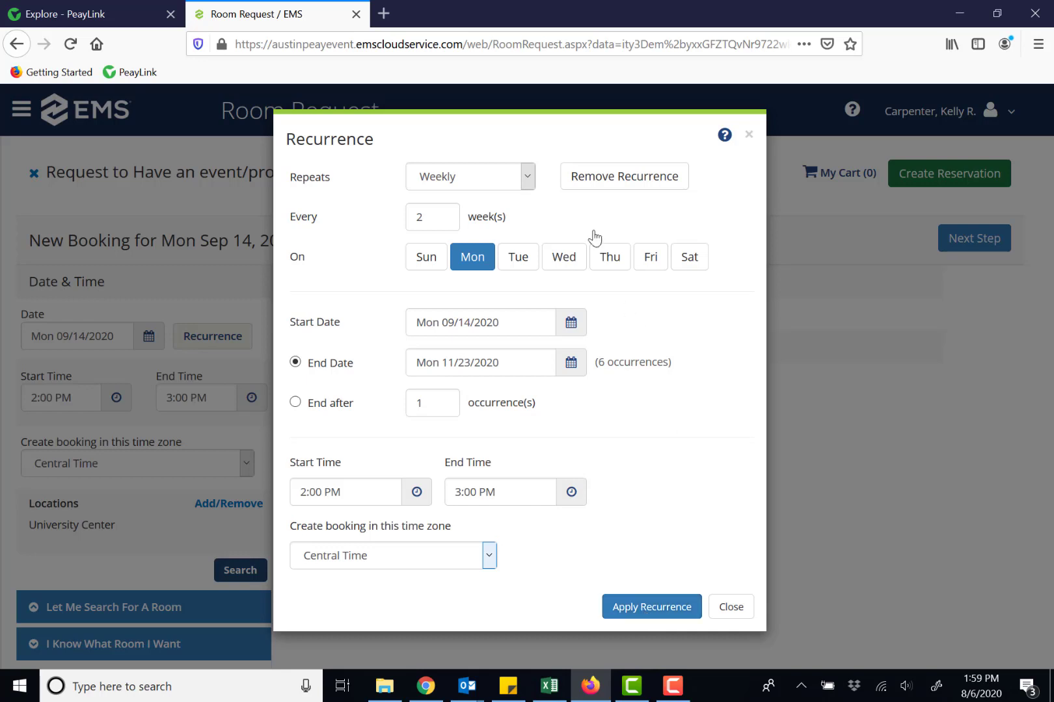
Step: Switch the recurrence to Random, pick August 11, 20, 25 and 28, 2020, and leave the recurrence settings without applying them
{"action": "left_click", "coordinate": [529, 177]}
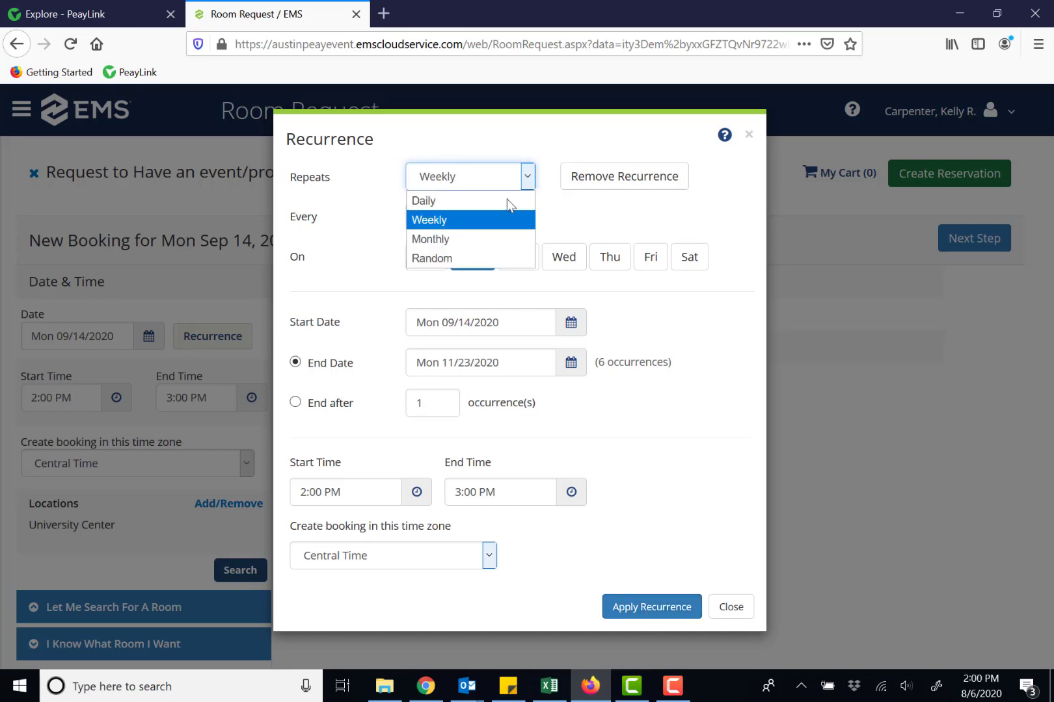
{"action": "left_click", "coordinate": [499, 258]}
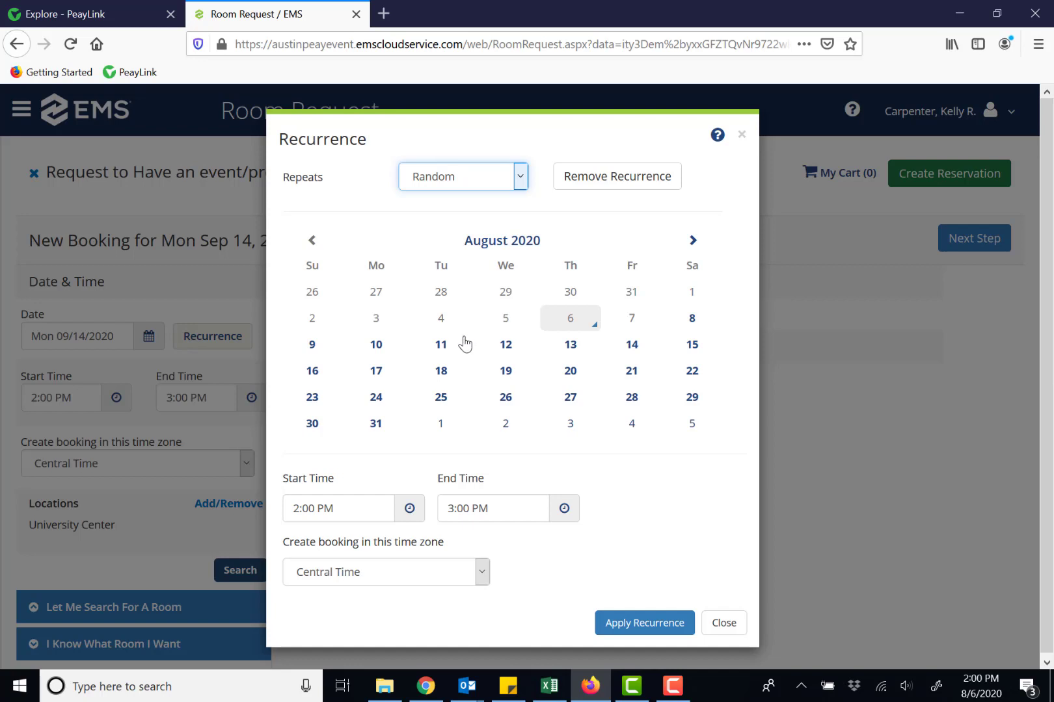
{"action": "left_click", "coordinate": [445, 348]}
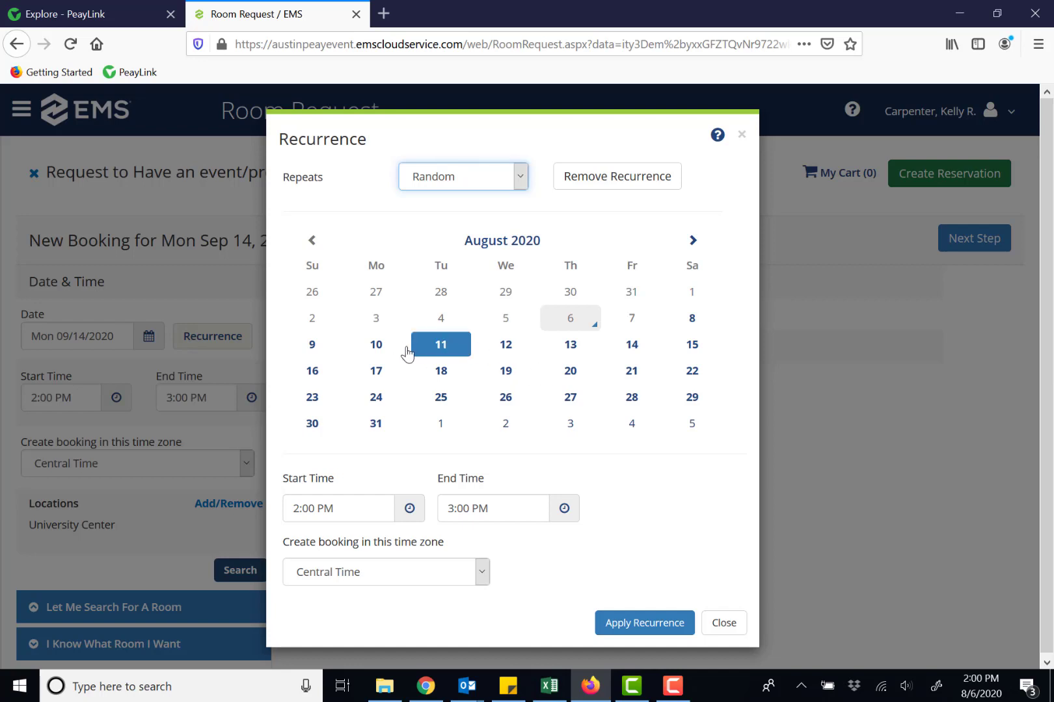
{"action": "left_click", "coordinate": [571, 377]}
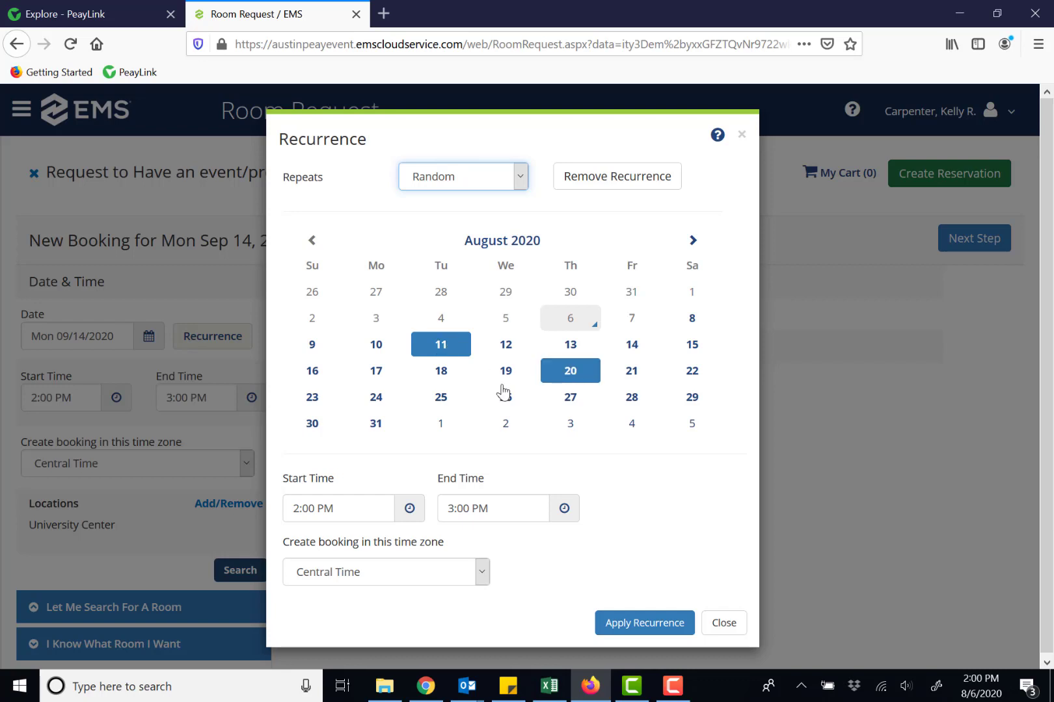
{"action": "left_click", "coordinate": [438, 407]}
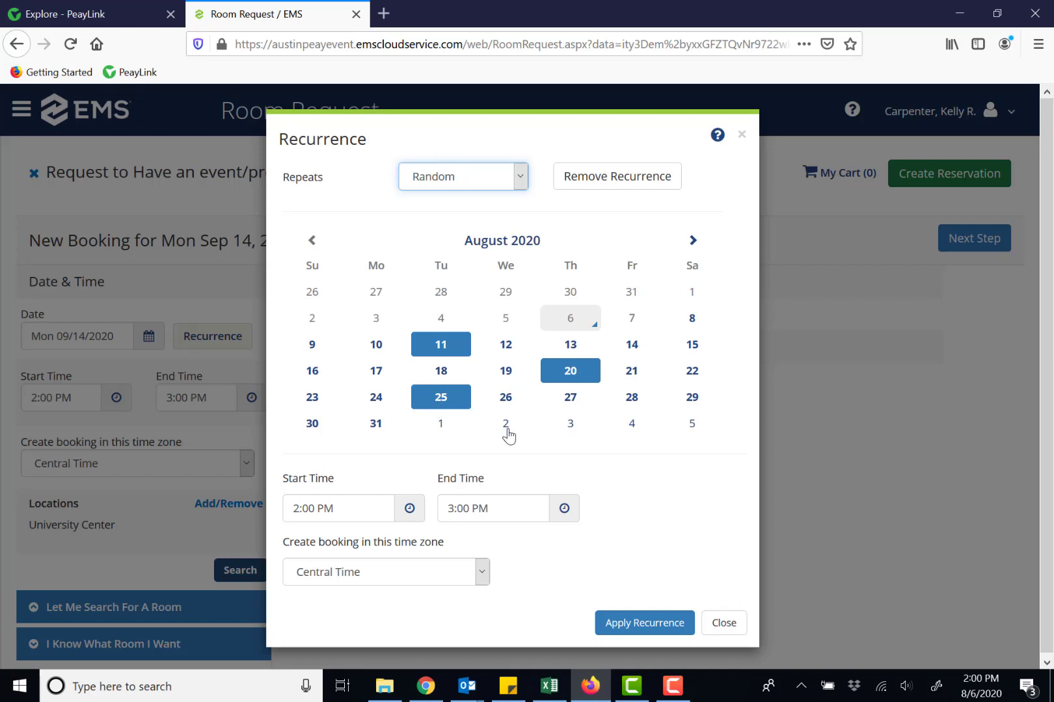
{"action": "left_click", "coordinate": [635, 400]}
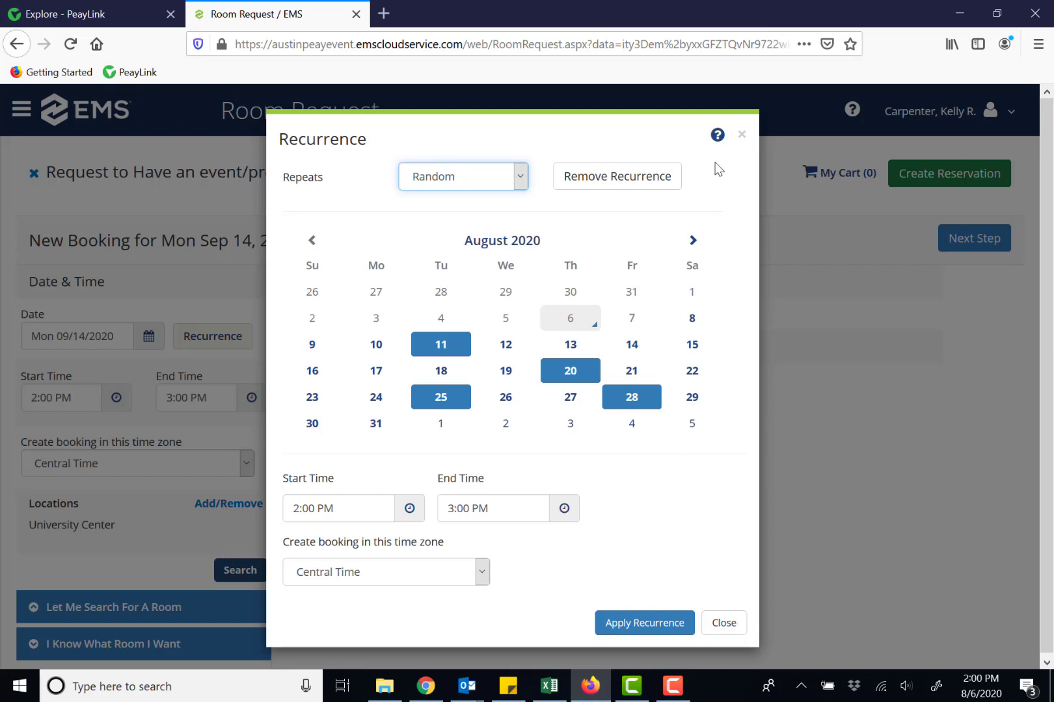
{"action": "left_click", "coordinate": [728, 623]}
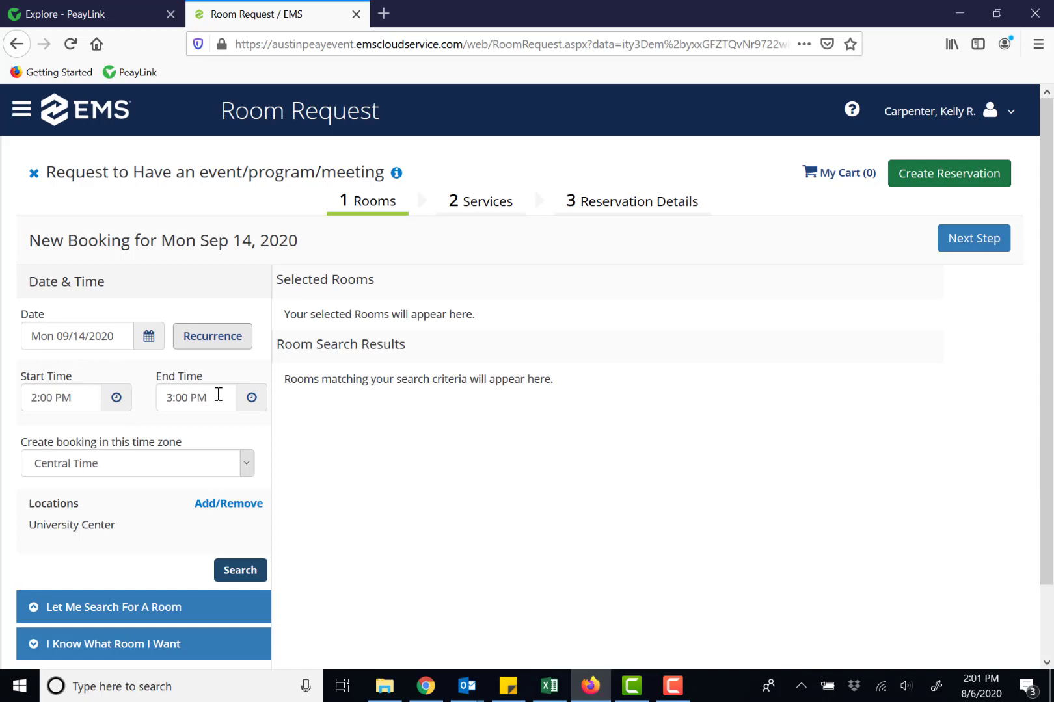
Step: Set the booking's end time to 3:30 PM
{"action": "left_click", "coordinate": [253, 398]}
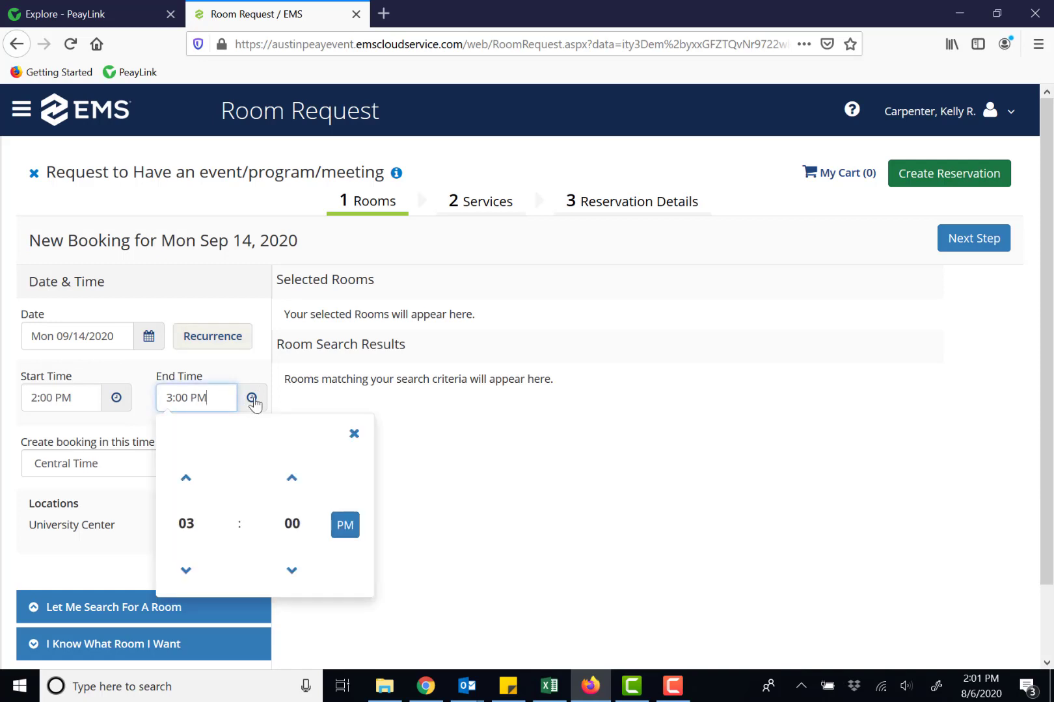
{"action": "left_click", "coordinate": [292, 479]}
{"action": "left_click", "coordinate": [292, 479]}
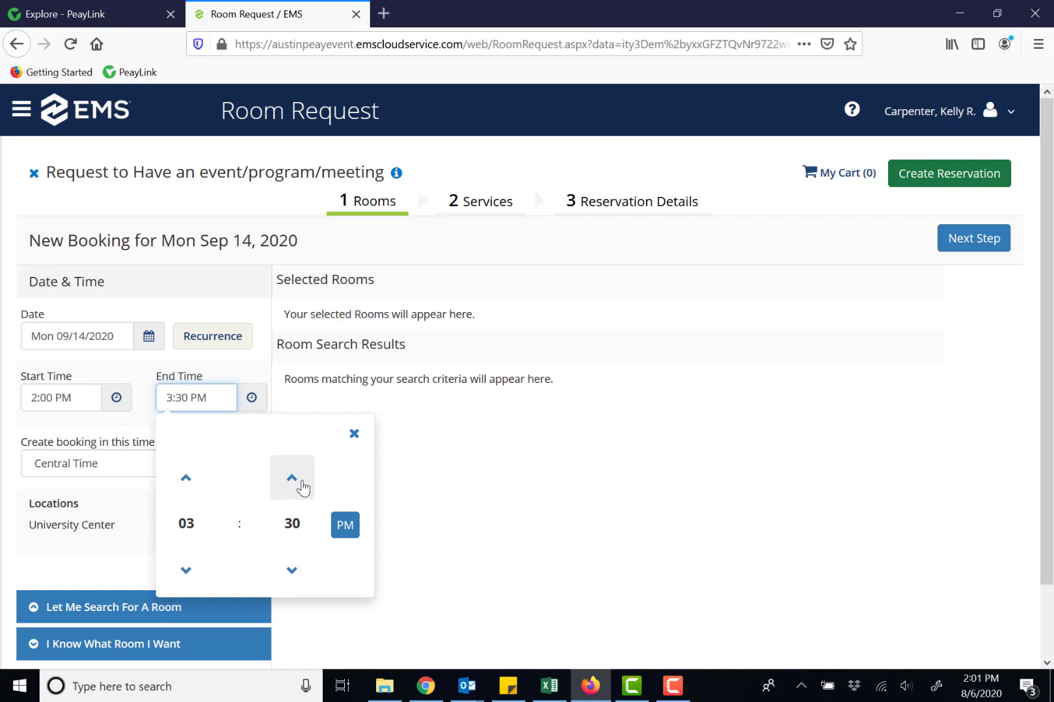
{"action": "left_click", "coordinate": [355, 435]}
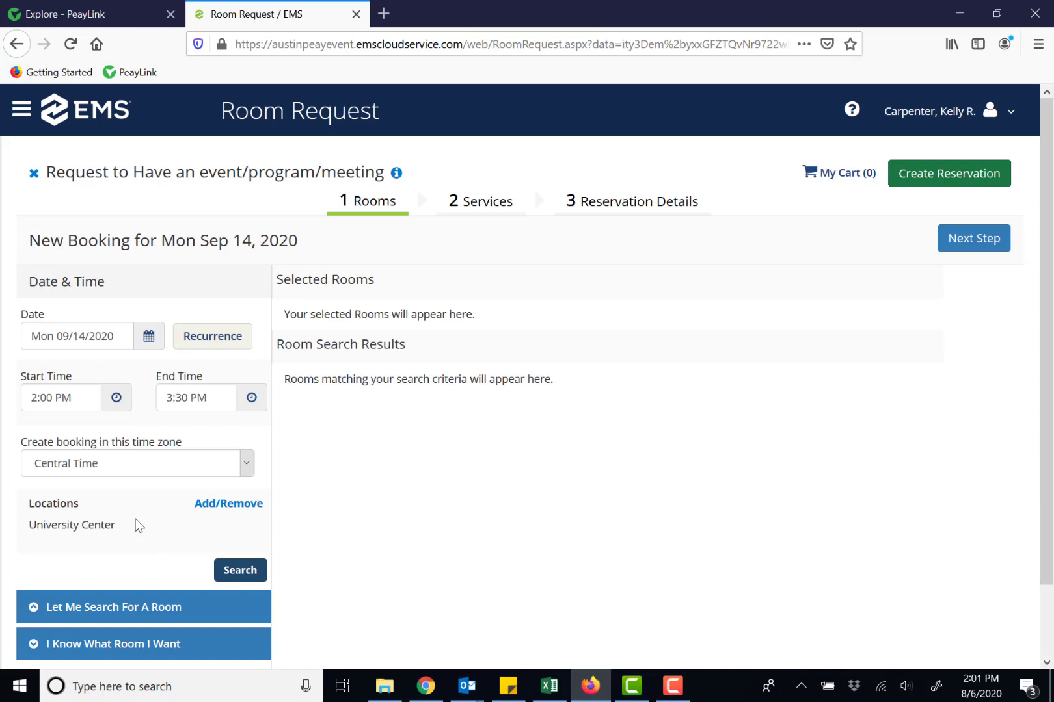
Step: Select all buildings as the booking's locations and update the room results
{"action": "left_click", "coordinate": [217, 508]}
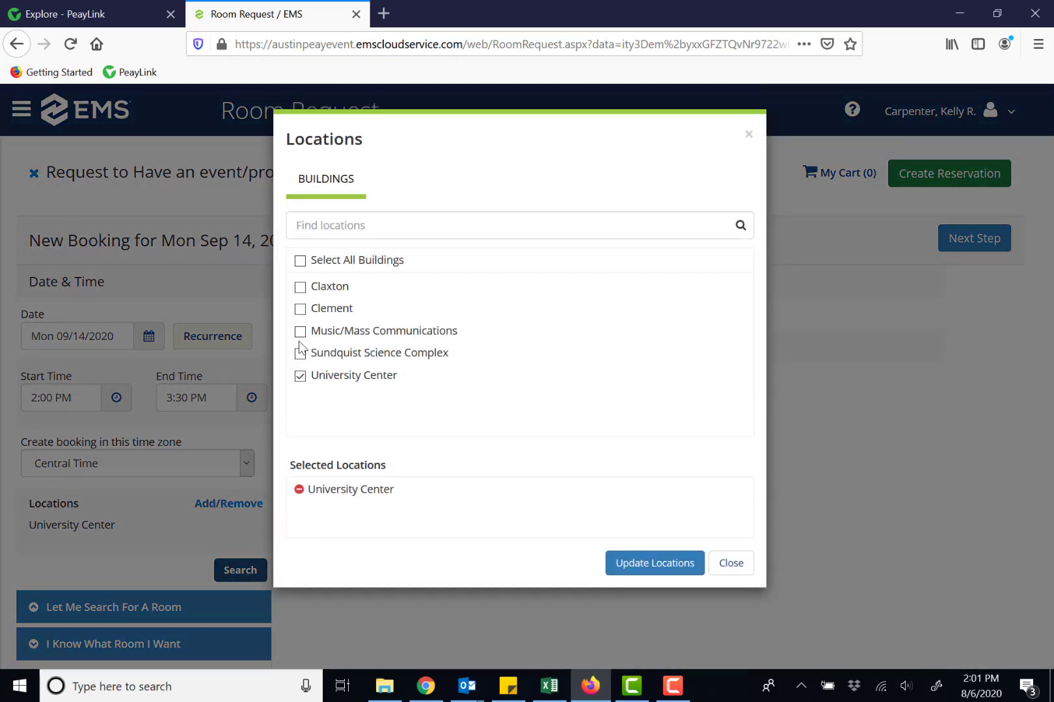
{"action": "left_click", "coordinate": [300, 261]}
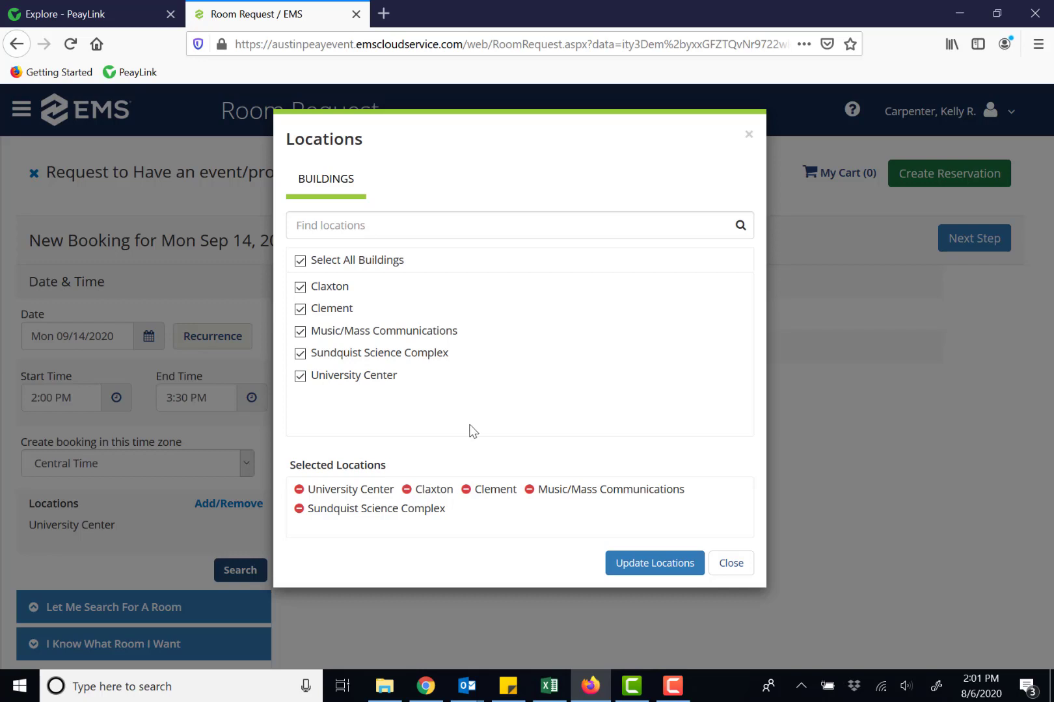
{"action": "left_click", "coordinate": [641, 562]}
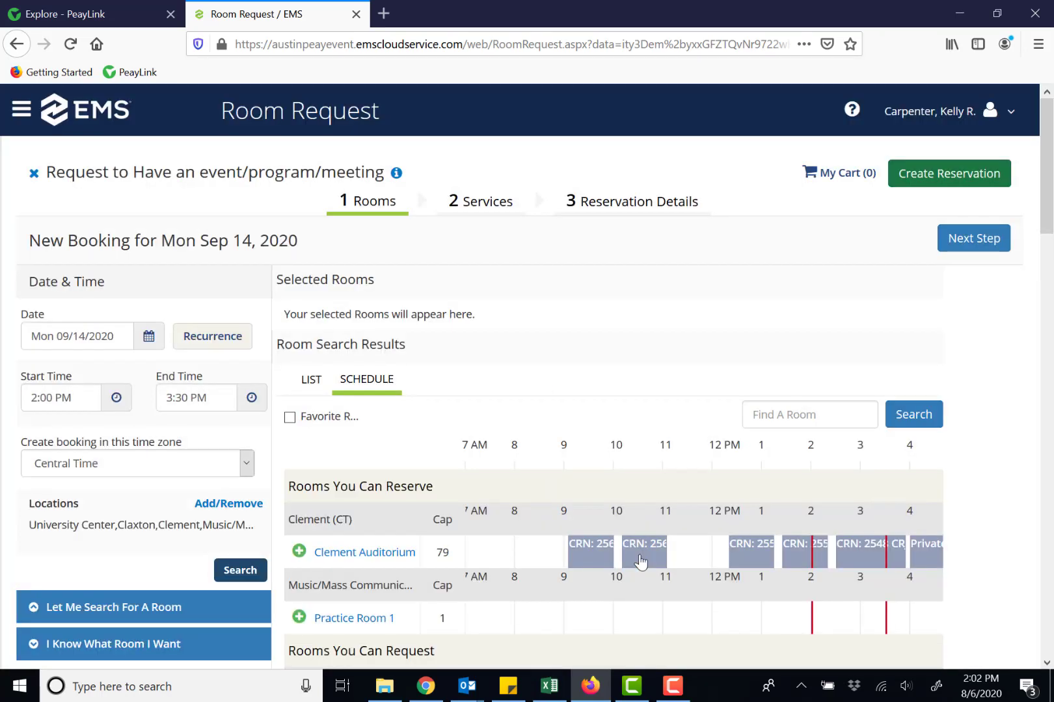
Step: Search for available rooms that hold 8 people
{"action": "left_click_drag", "start_coordinate": [1048, 182], "coordinate": [1048, 227]}
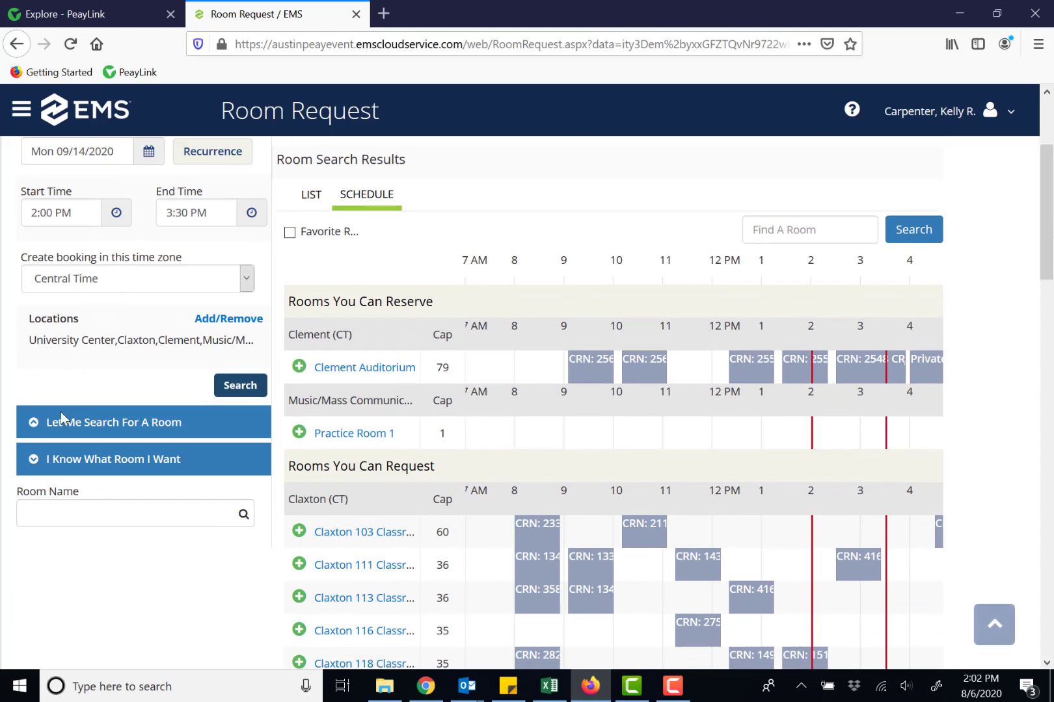
{"action": "left_click", "coordinate": [33, 431]}
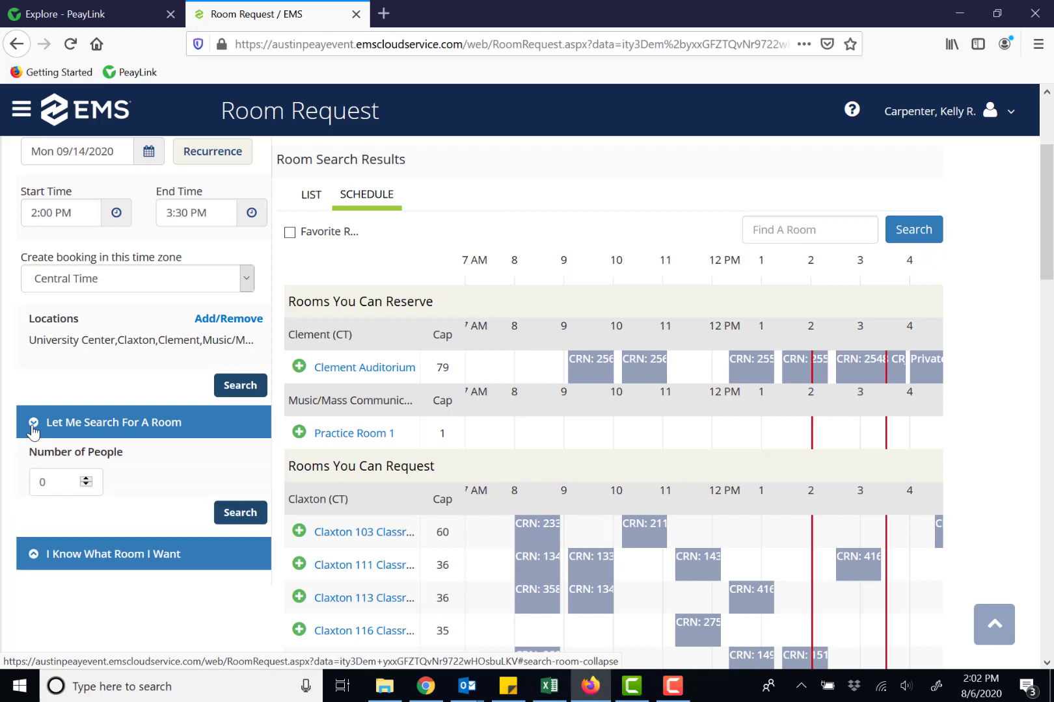
{"action": "left_click", "coordinate": [44, 483]}
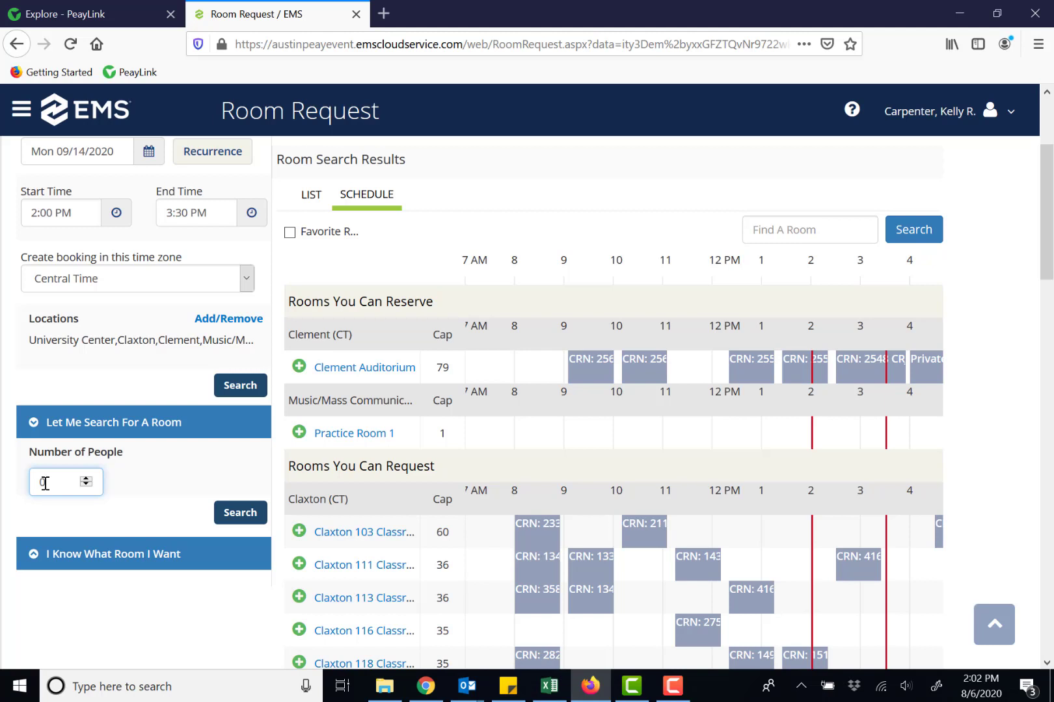
{"action": "type", "text": "8"}
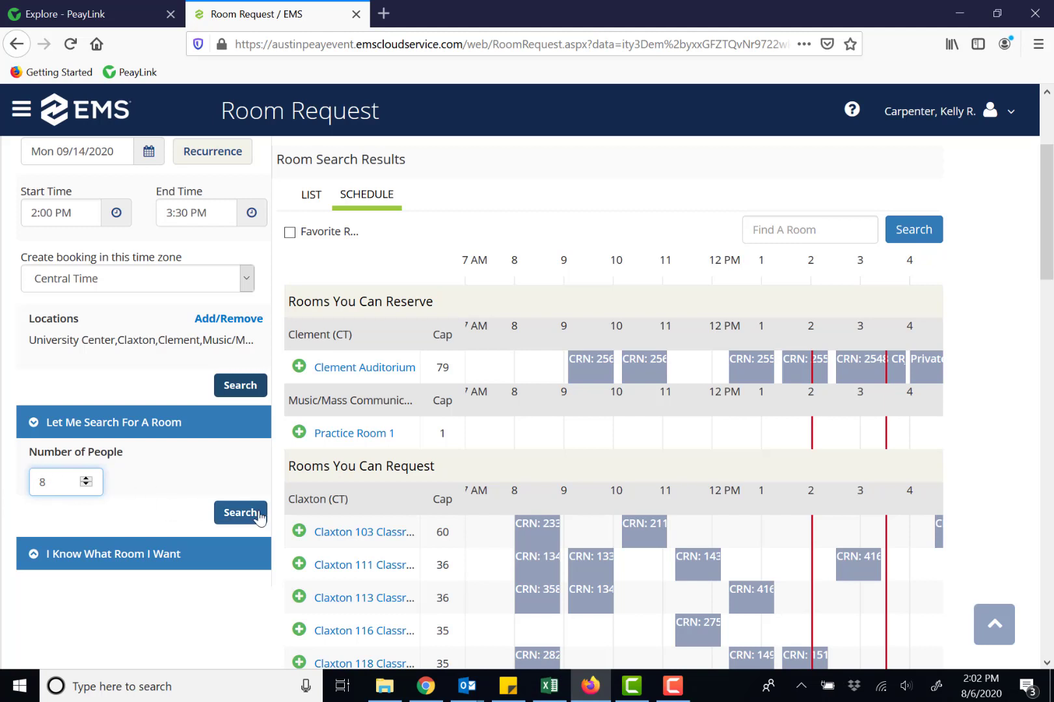
{"action": "left_click", "coordinate": [235, 521]}
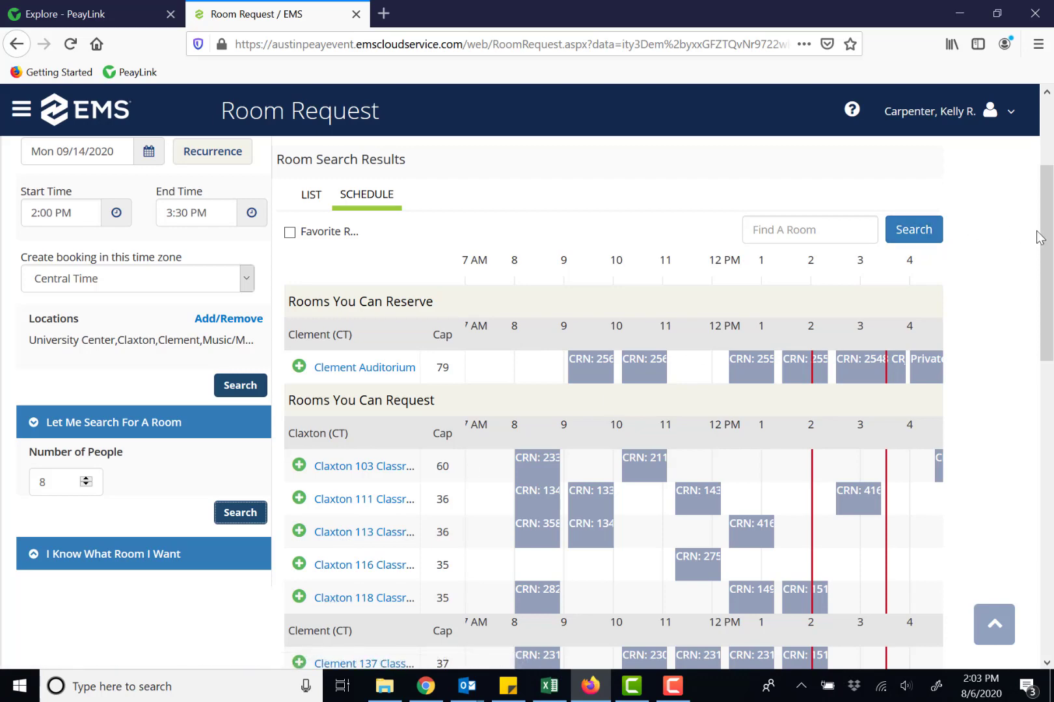
Step: Open the room details of the 308 Meeting Room in the University Center
{"action": "left_click_drag", "start_coordinate": [1049, 241], "coordinate": [1048, 307]}
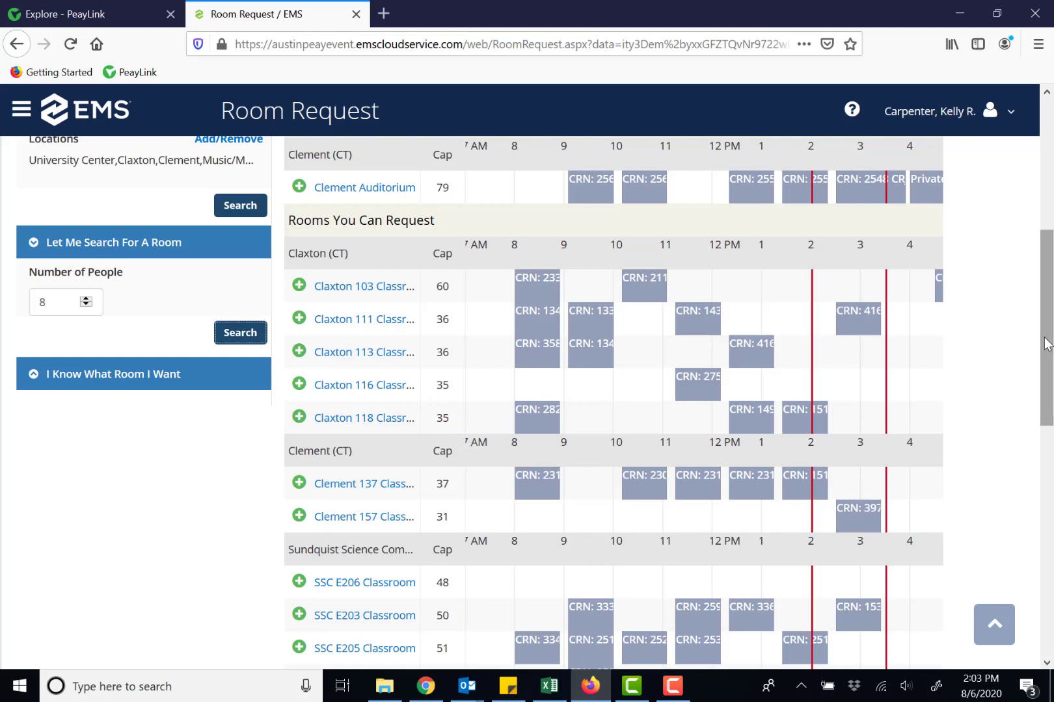
{"action": "left_click_drag", "start_coordinate": [1046, 345], "coordinate": [1039, 581]}
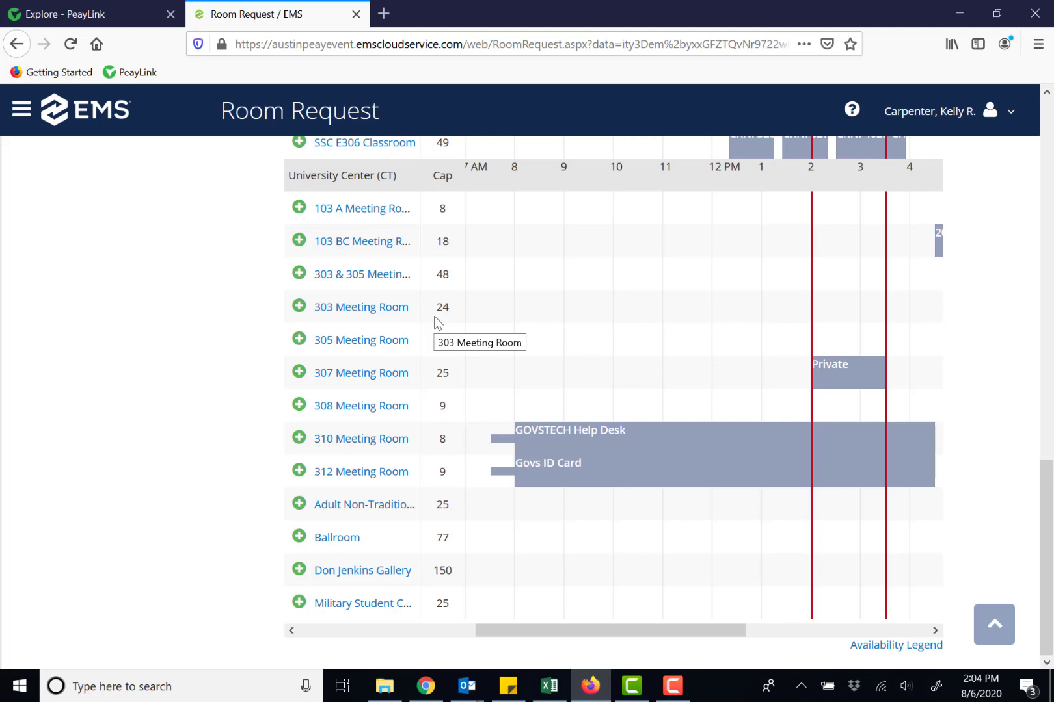
{"action": "left_click", "coordinate": [344, 407]}
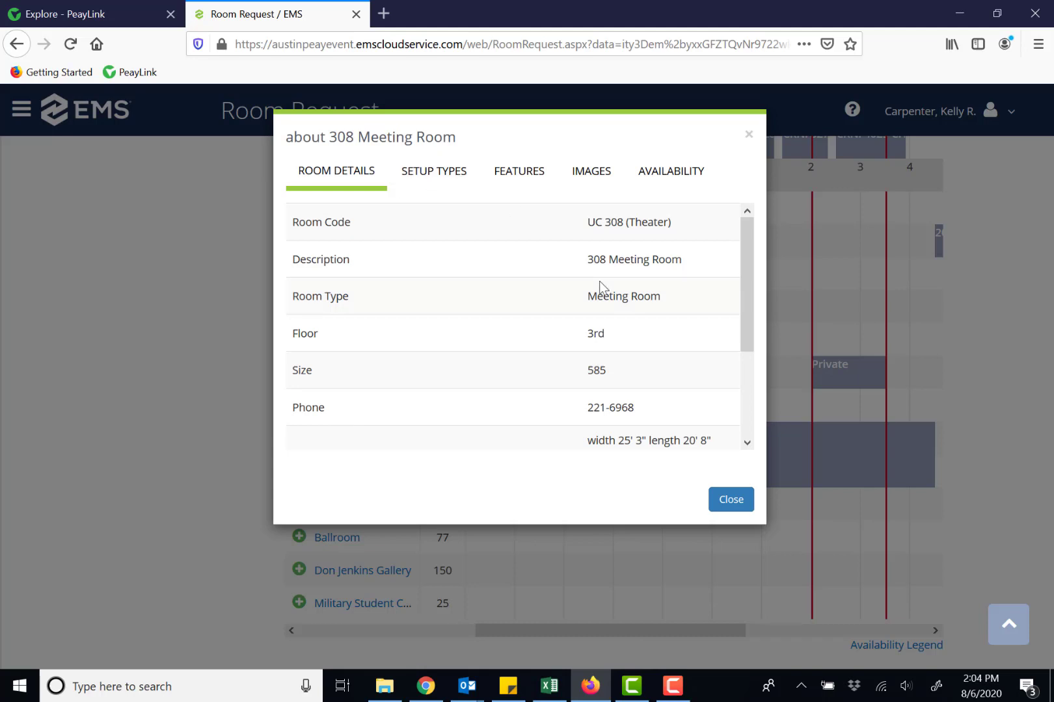
Step: Review the 308 Meeting Room's details and its first photo, and close the room information
{"action": "scroll", "coordinate": [751, 361], "scroll_direction": "down", "scroll_amount": 3}
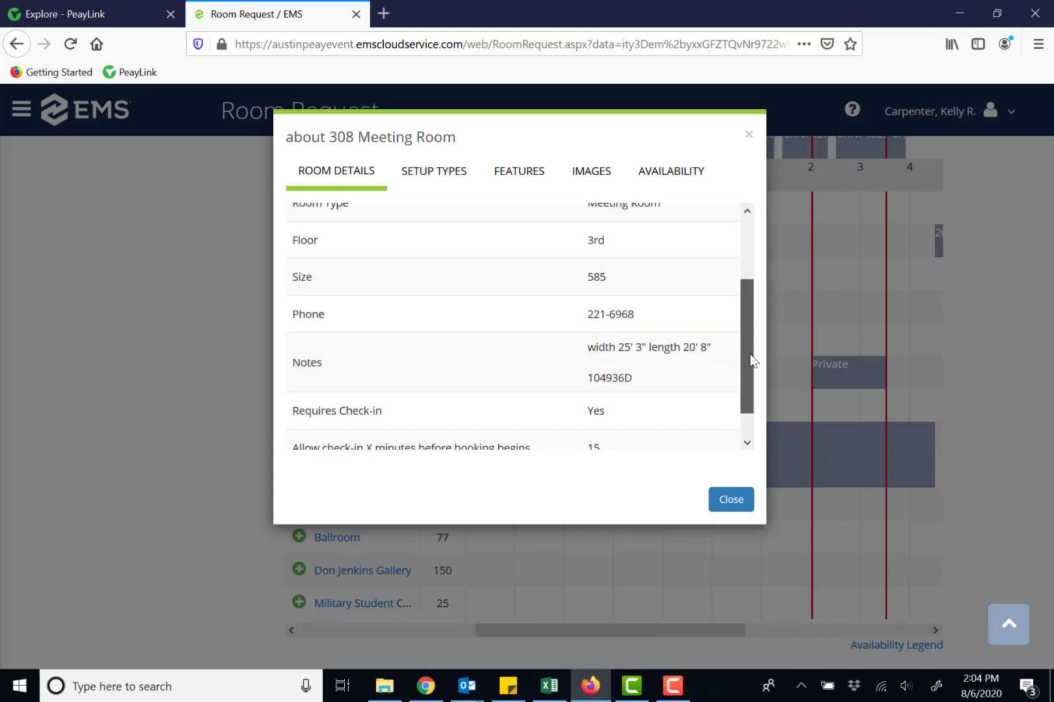
{"action": "scroll", "coordinate": [751, 367], "scroll_direction": "down", "scroll_amount": 1}
{"action": "scroll", "coordinate": [754, 325], "scroll_direction": "up", "scroll_amount": 4}
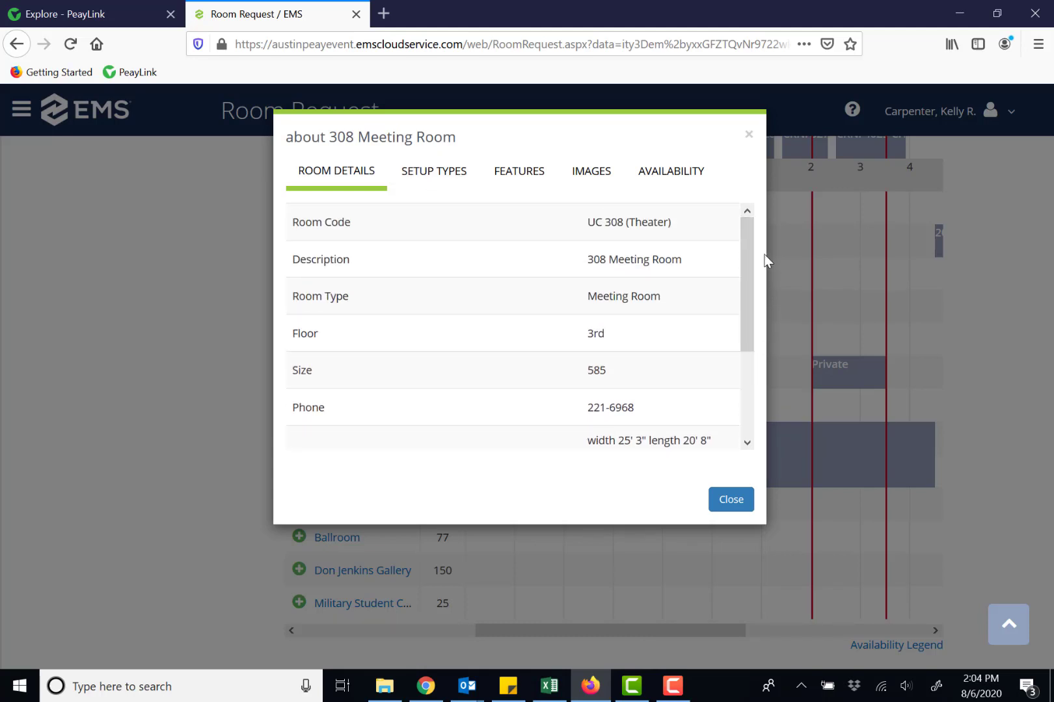
{"action": "left_click", "coordinate": [577, 176]}
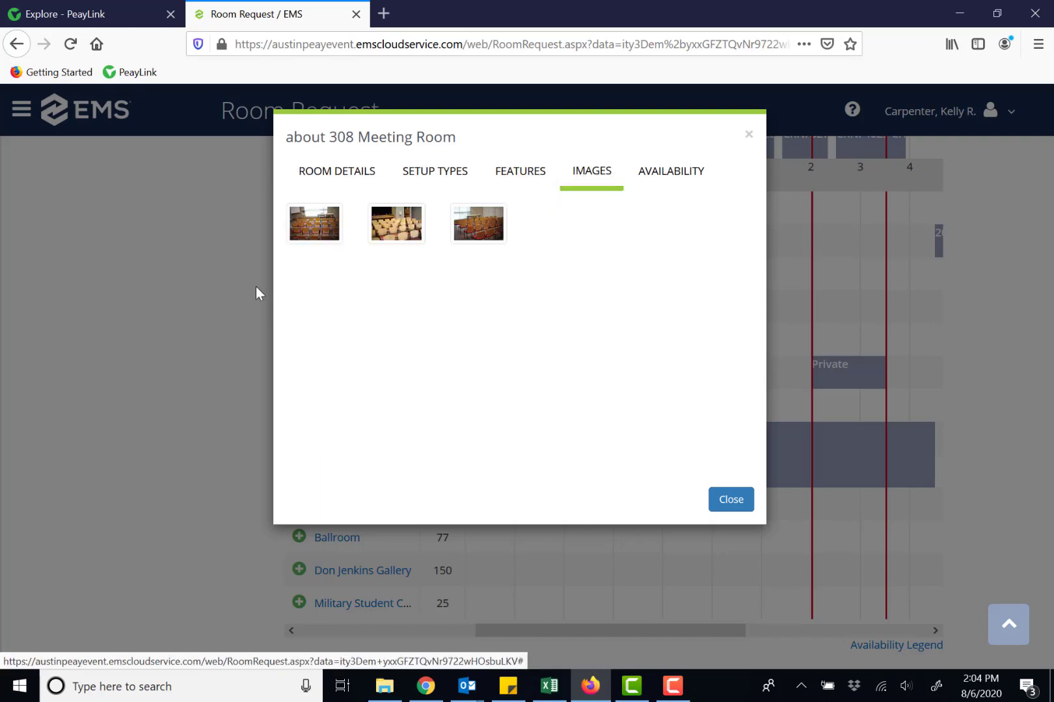
{"action": "left_click", "coordinate": [314, 227]}
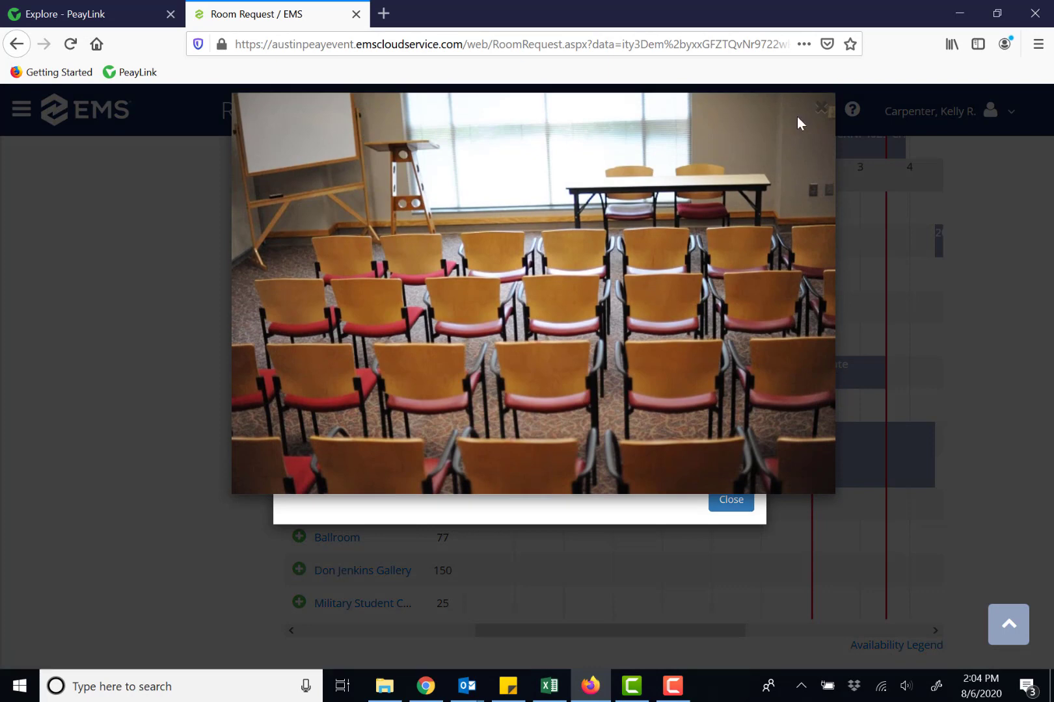
{"action": "left_click", "coordinate": [820, 107]}
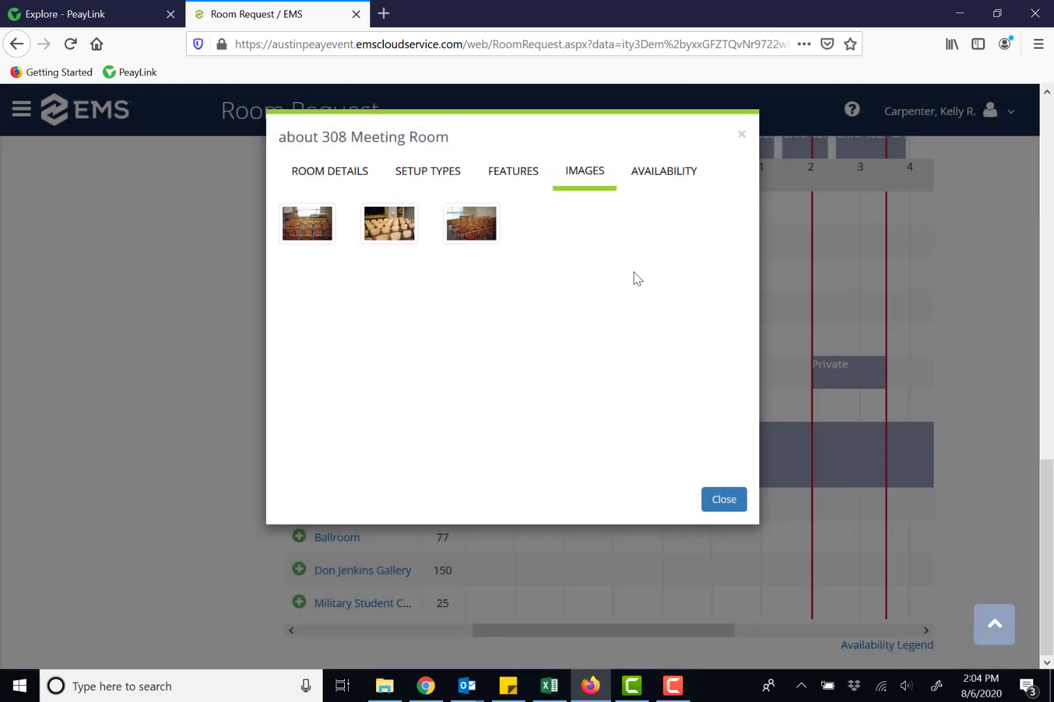
{"action": "left_click", "coordinate": [742, 138]}
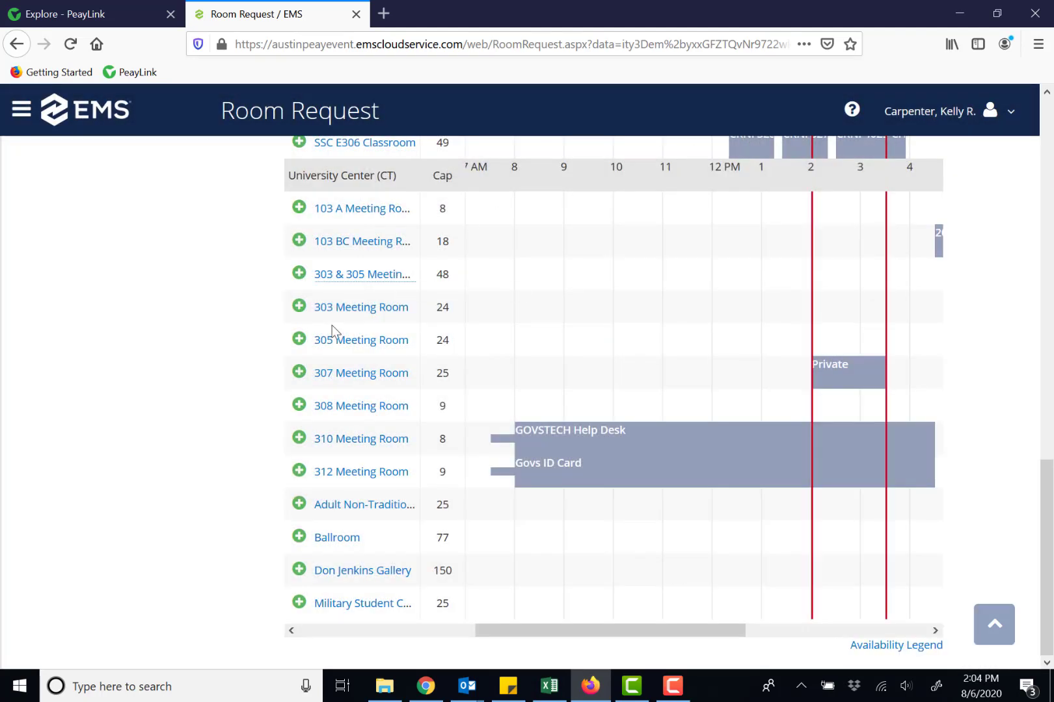
Step: Add the University Center's 308 Meeting Room to the selected rooms and continue to the services step
{"action": "left_click", "coordinate": [299, 406]}
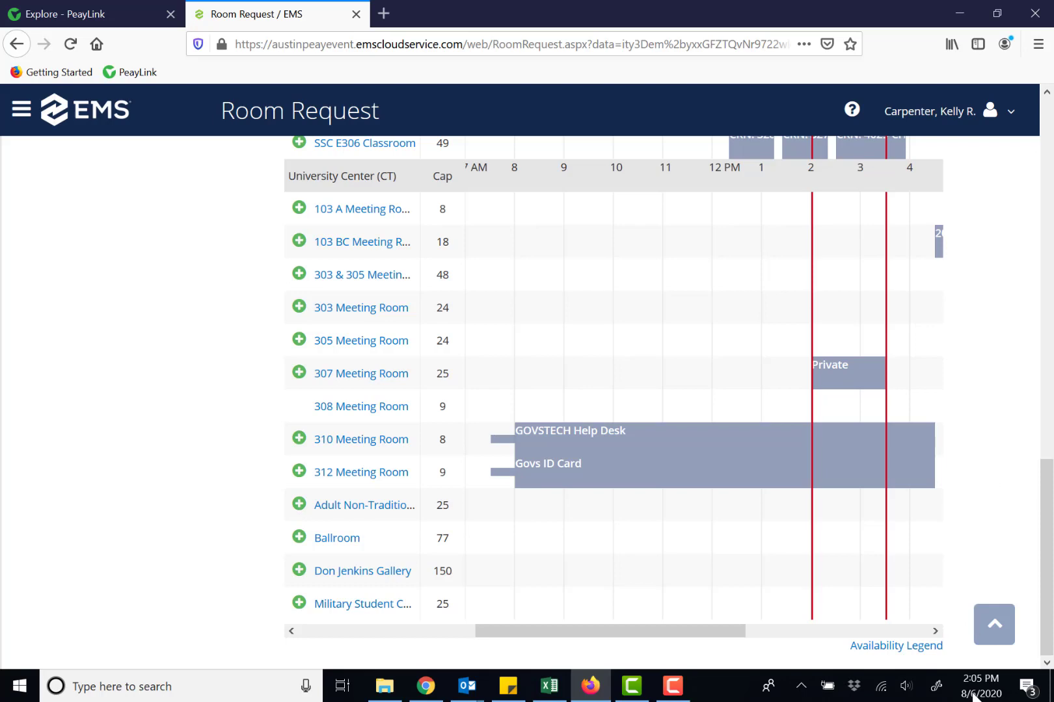
{"action": "left_click", "coordinate": [996, 635]}
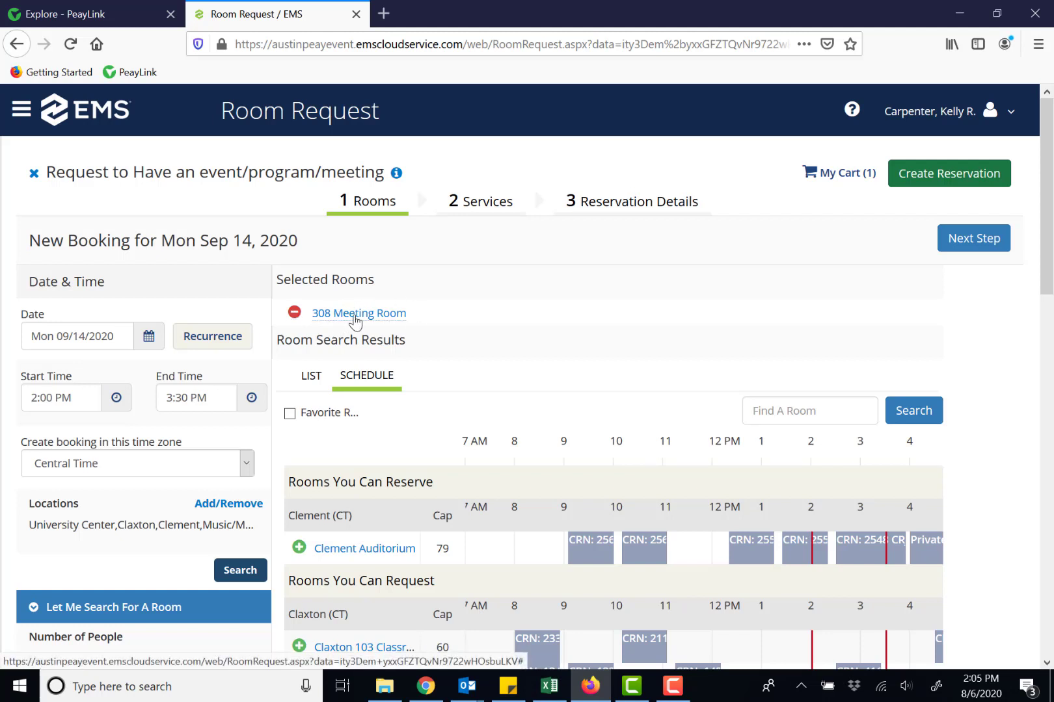
{"action": "left_click", "coordinate": [982, 240]}
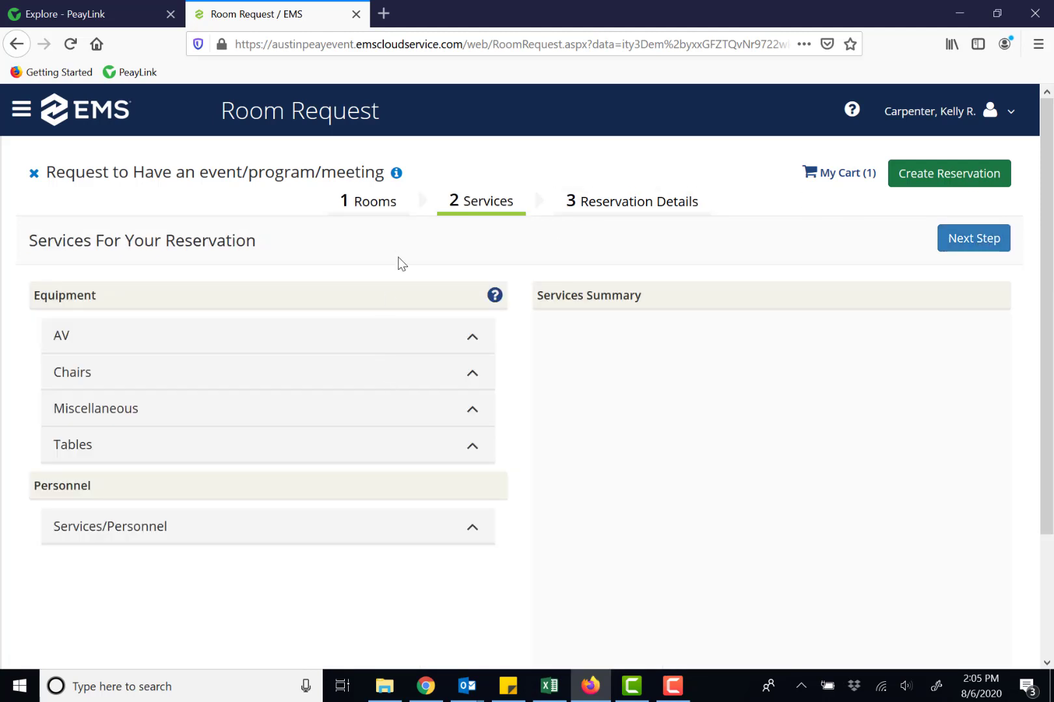
Step: Add 1 easel from the miscellaneous equipment with the special instructions "please place at front of room"
{"action": "left_click", "coordinate": [473, 338]}
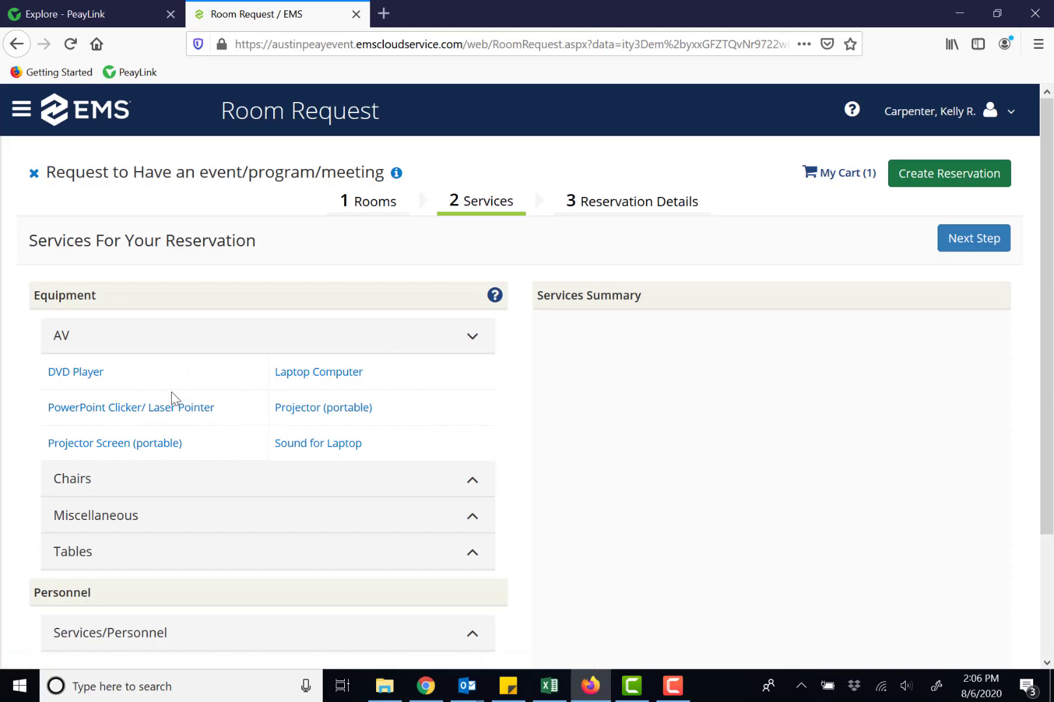
{"action": "left_click", "coordinate": [473, 337]}
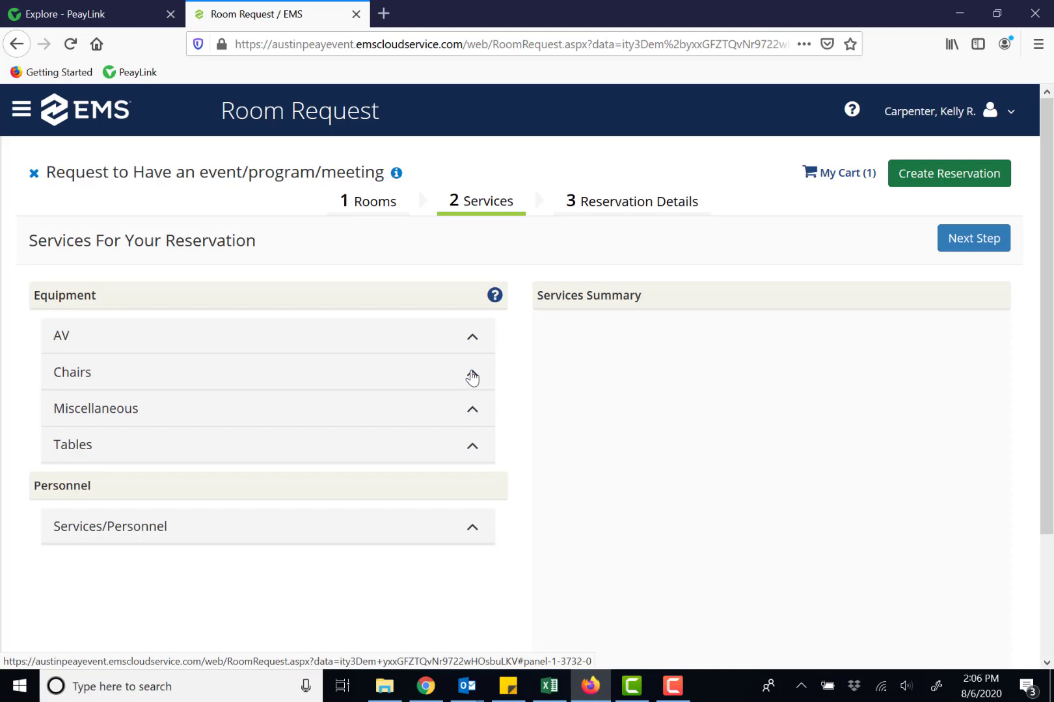
{"action": "left_click", "coordinate": [469, 414]}
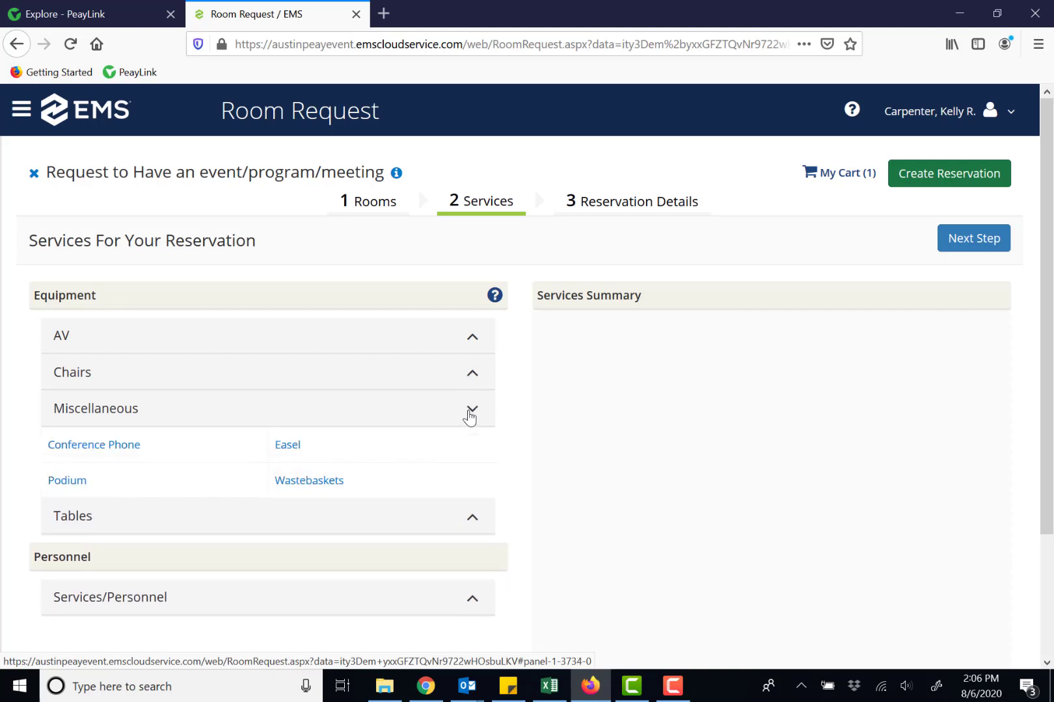
{"action": "left_click", "coordinate": [287, 446]}
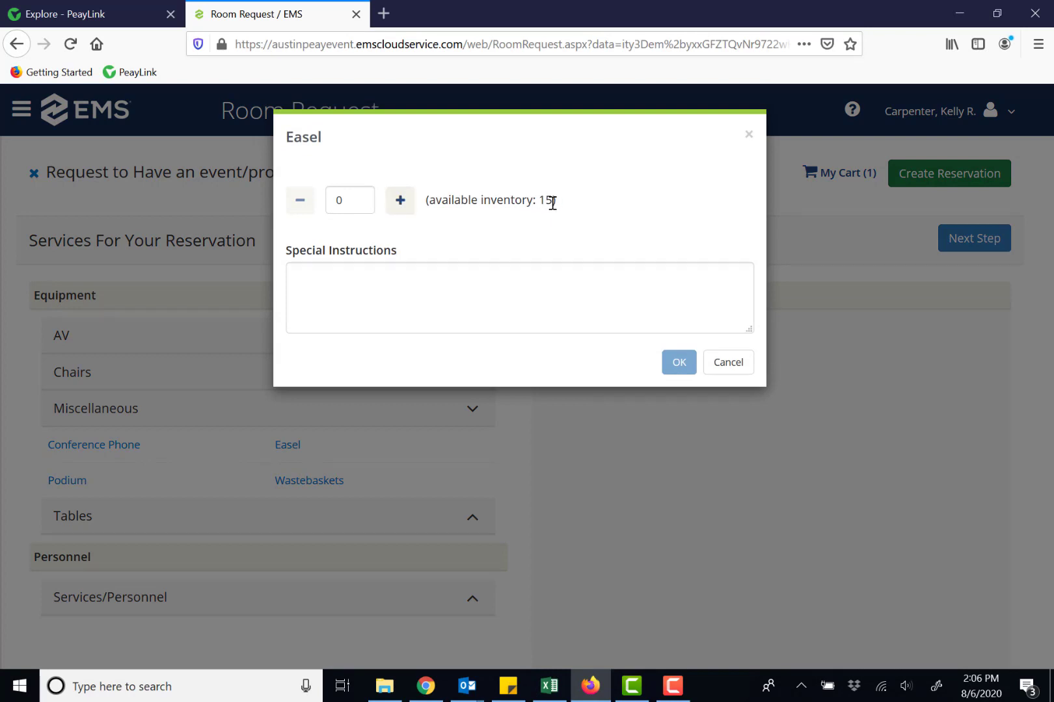
{"action": "left_click", "coordinate": [343, 199]}
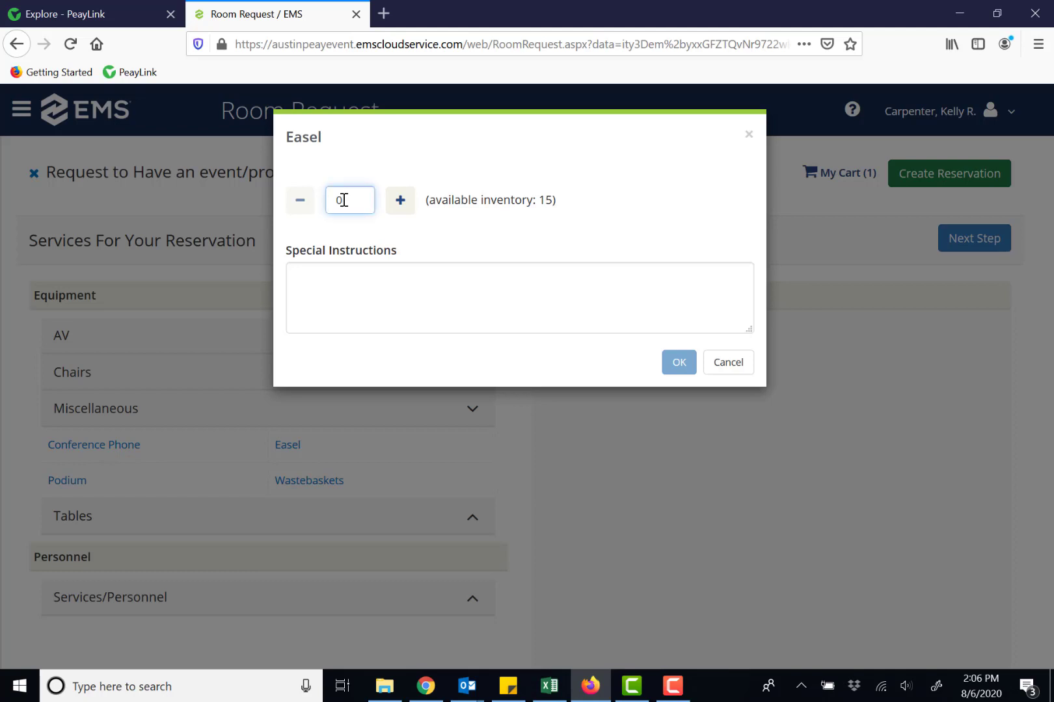
{"action": "key", "text": "BackSpace"}
{"action": "type", "text": "1"}
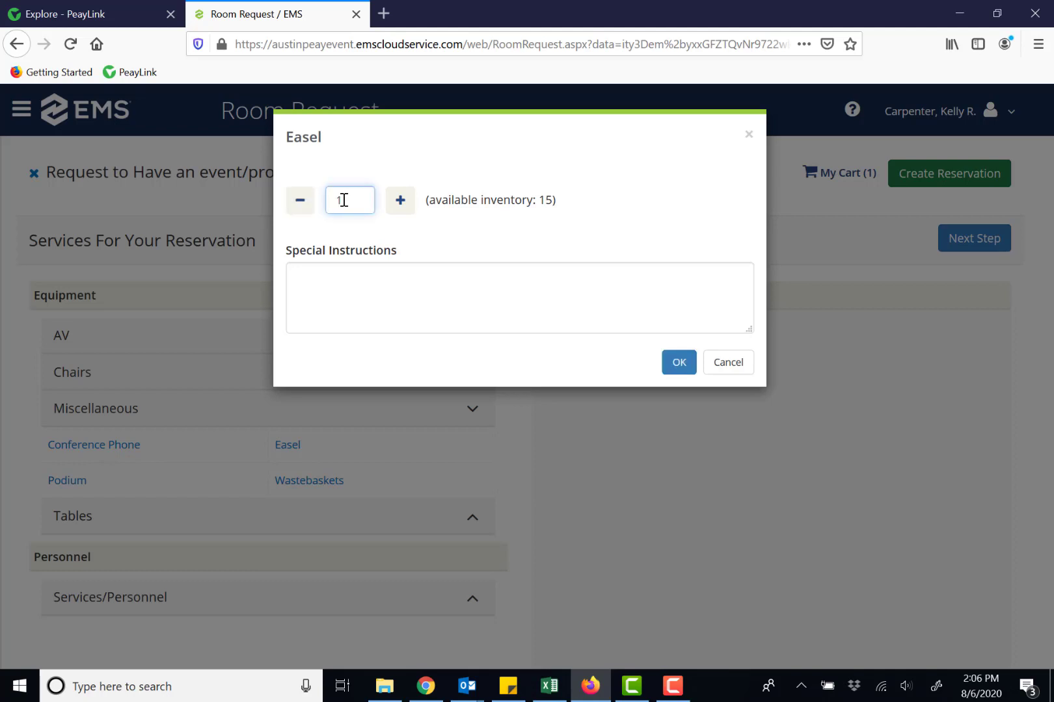
{"action": "left_click", "coordinate": [318, 272]}
{"action": "type", "text": "ple"}
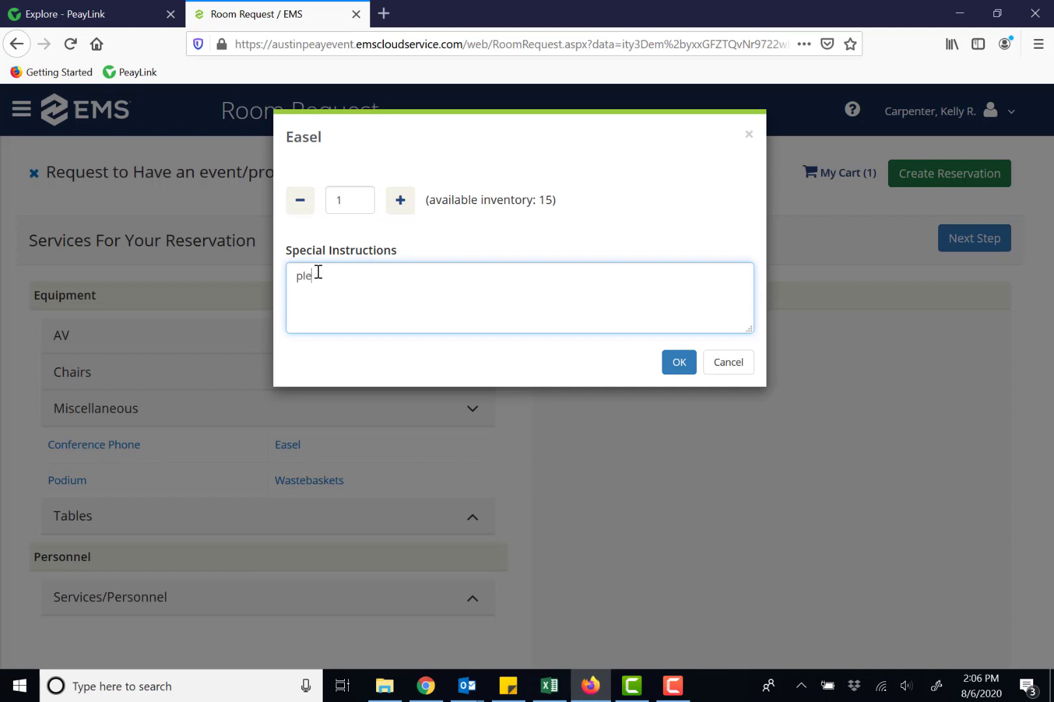
{"action": "type", "text": "ase place at front of room"}
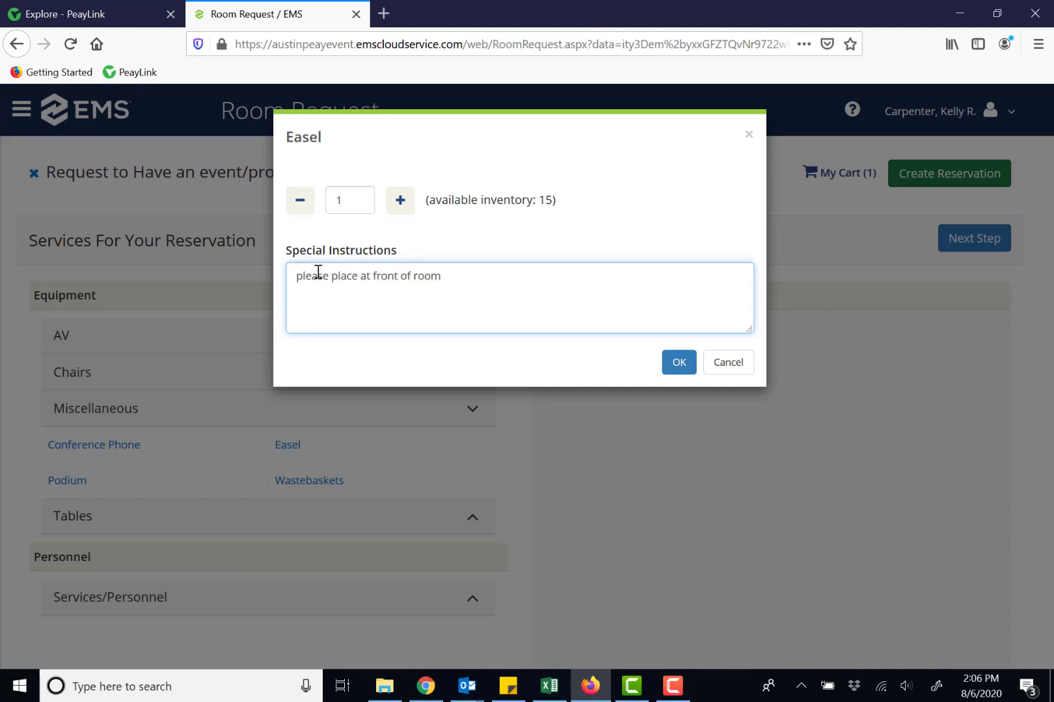
{"action": "left_click", "coordinate": [677, 361]}
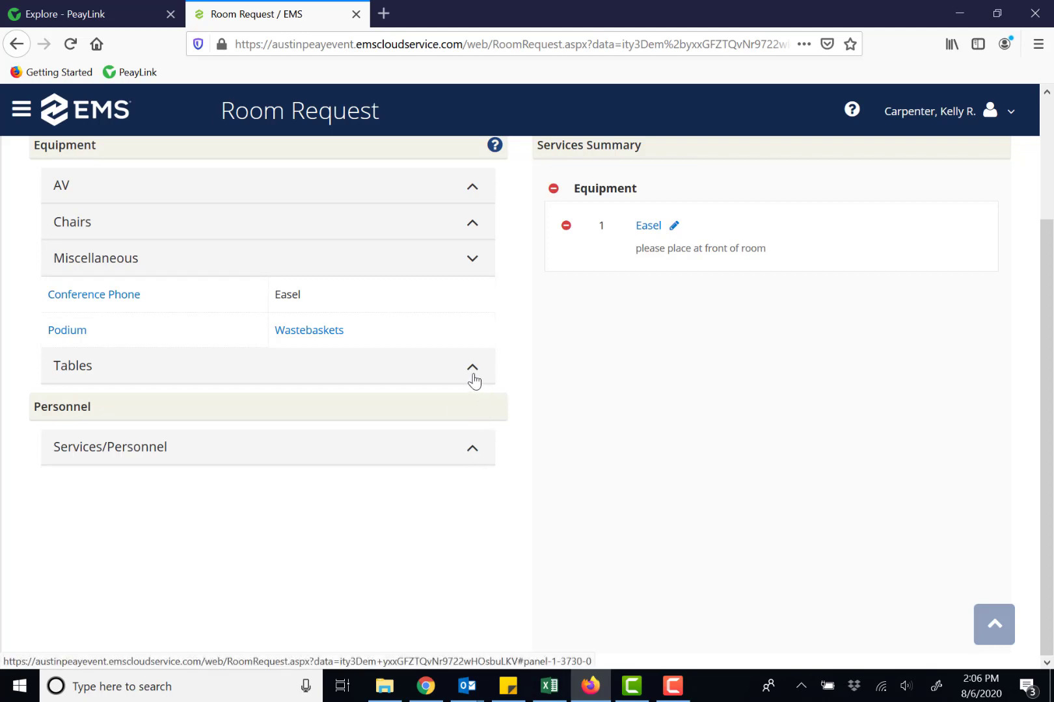
Step: Check the services and personnel options without adding any, and continue to the reservation details
{"action": "left_click", "coordinate": [473, 261]}
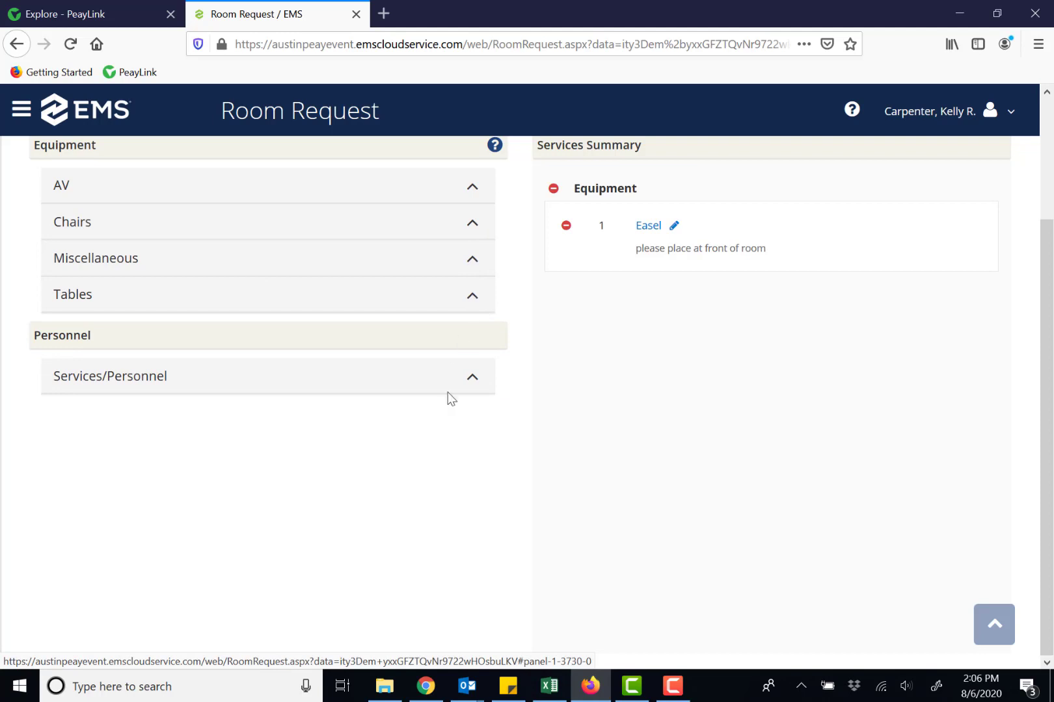
{"action": "left_click", "coordinate": [473, 387]}
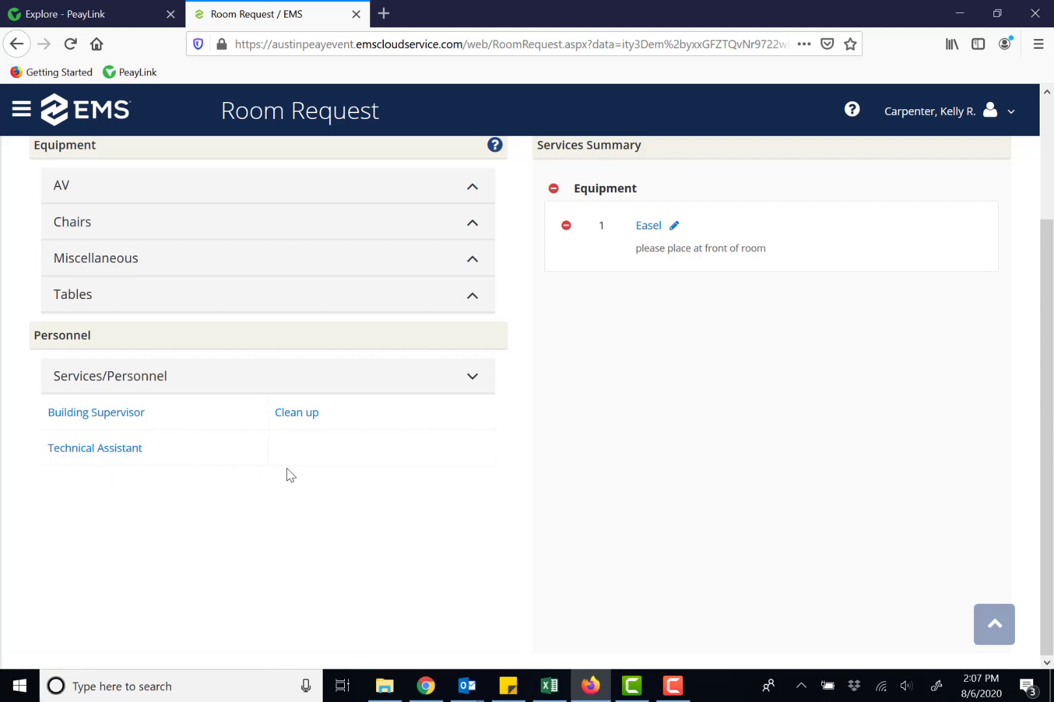
{"action": "left_click", "coordinate": [472, 378]}
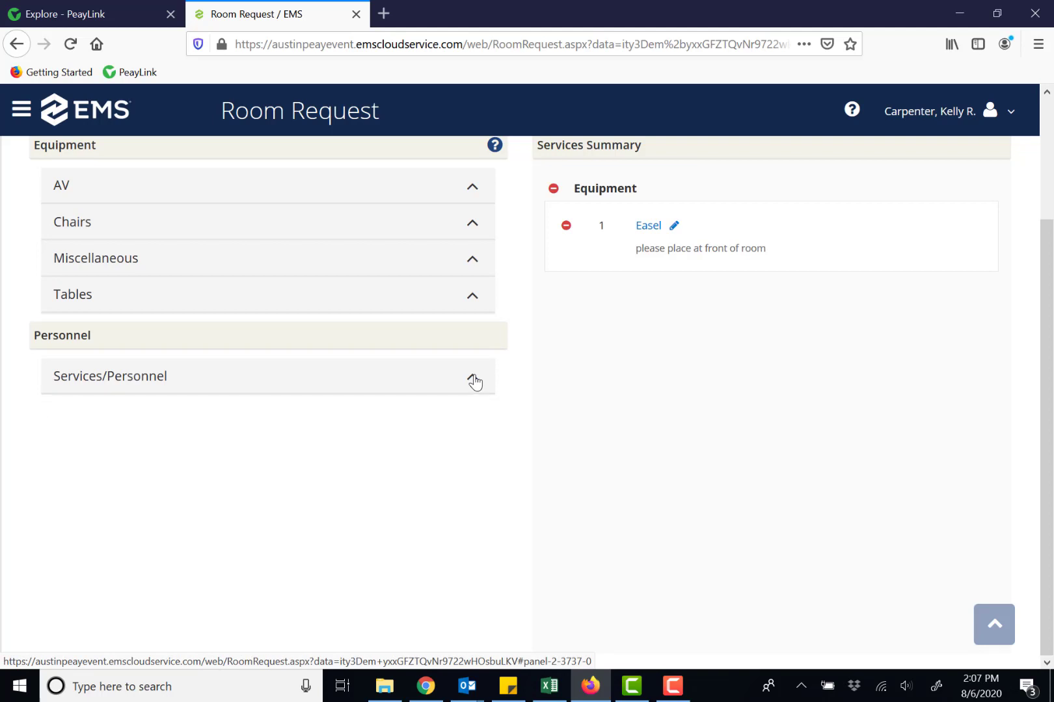
{"action": "left_click", "coordinate": [995, 626]}
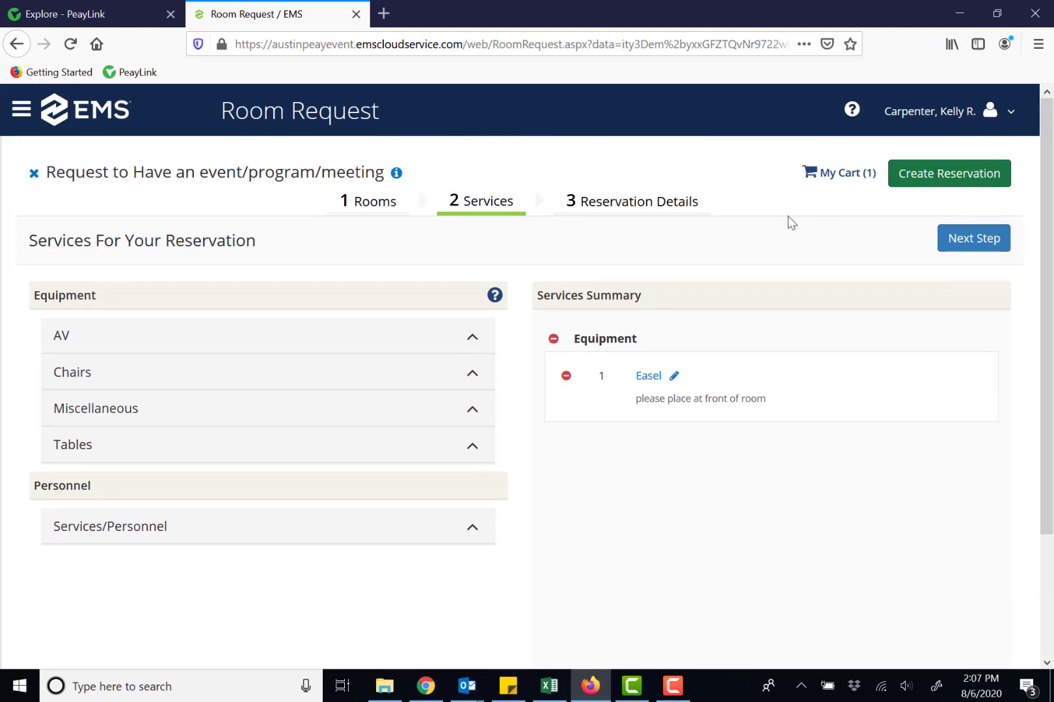
{"action": "left_click", "coordinate": [975, 238]}
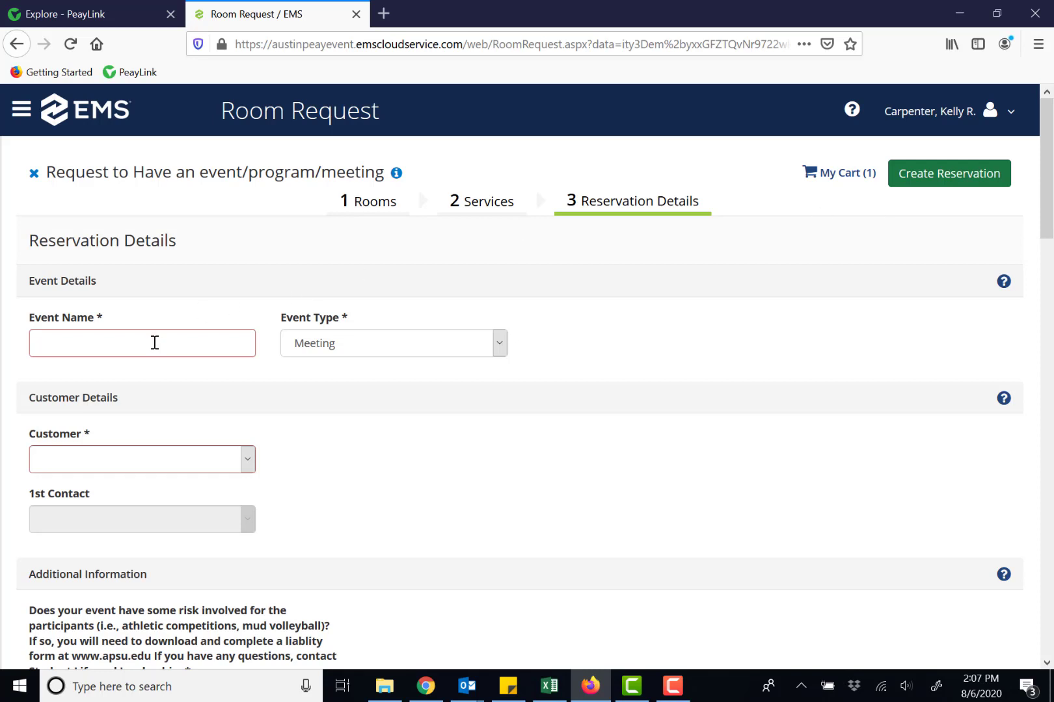
Step: Name the event "GovsLEAD workshop" and set its event type to Event/meal/program/ceremony
{"action": "left_click", "coordinate": [155, 343]}
{"action": "type", "text": "GovsLEA"}
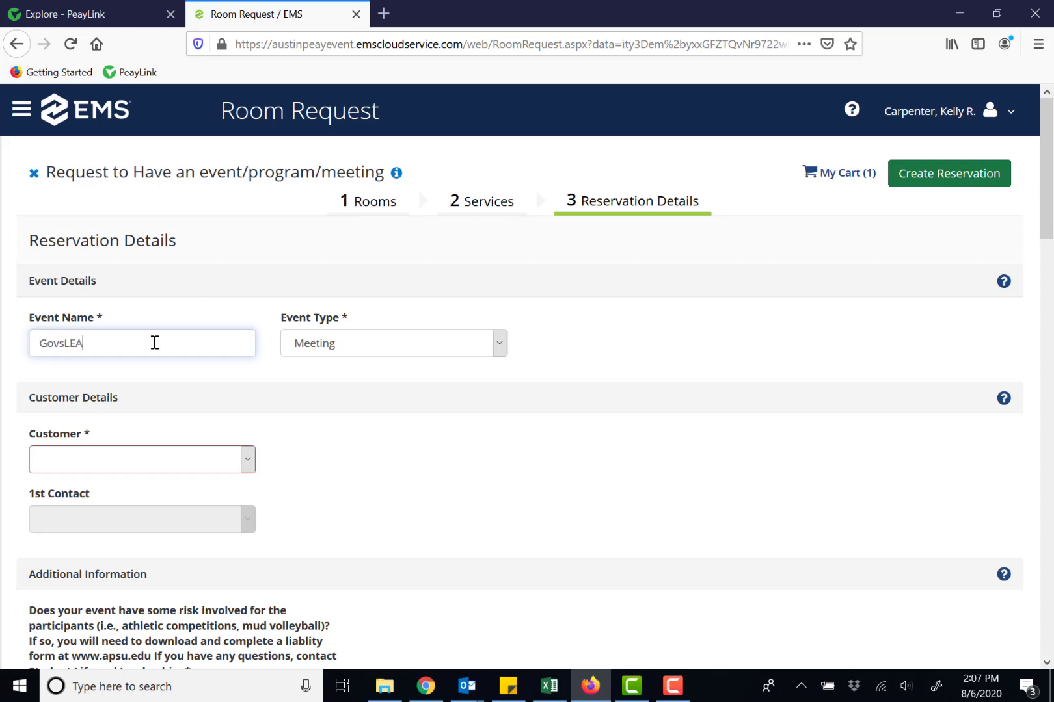
{"action": "type", "text": "D workshop"}
{"action": "left_click", "coordinate": [391, 343]}
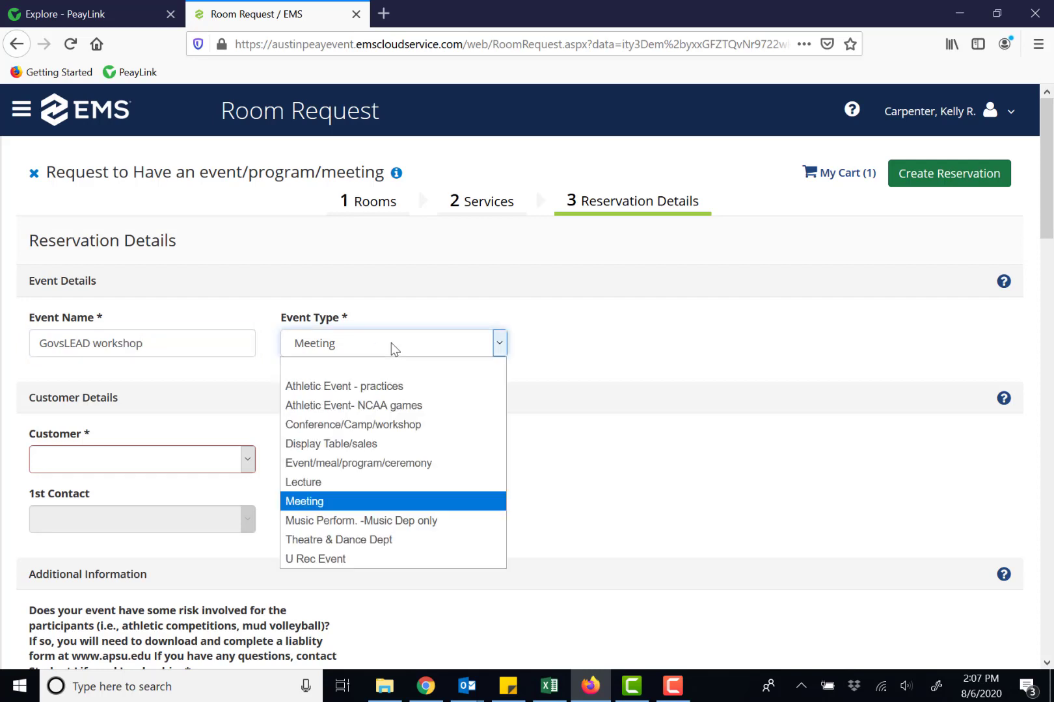
{"action": "left_click", "coordinate": [383, 464]}
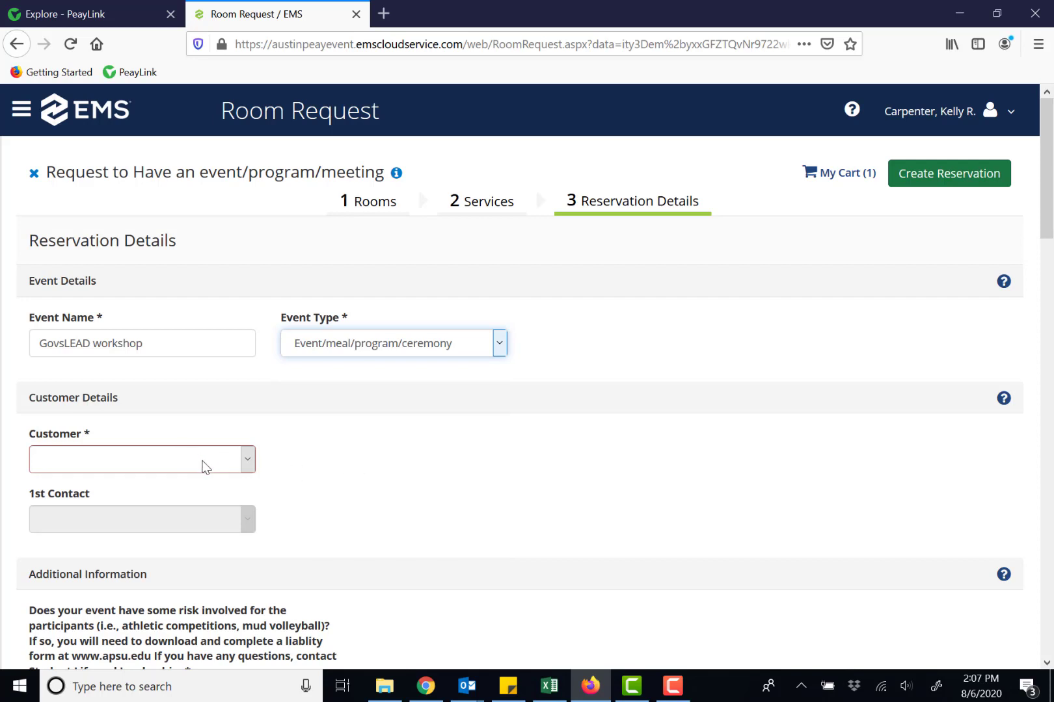
Step: Set the customer to Student Life & Engagement and choose the signed-in requester as the first contact
{"action": "left_click", "coordinate": [253, 467]}
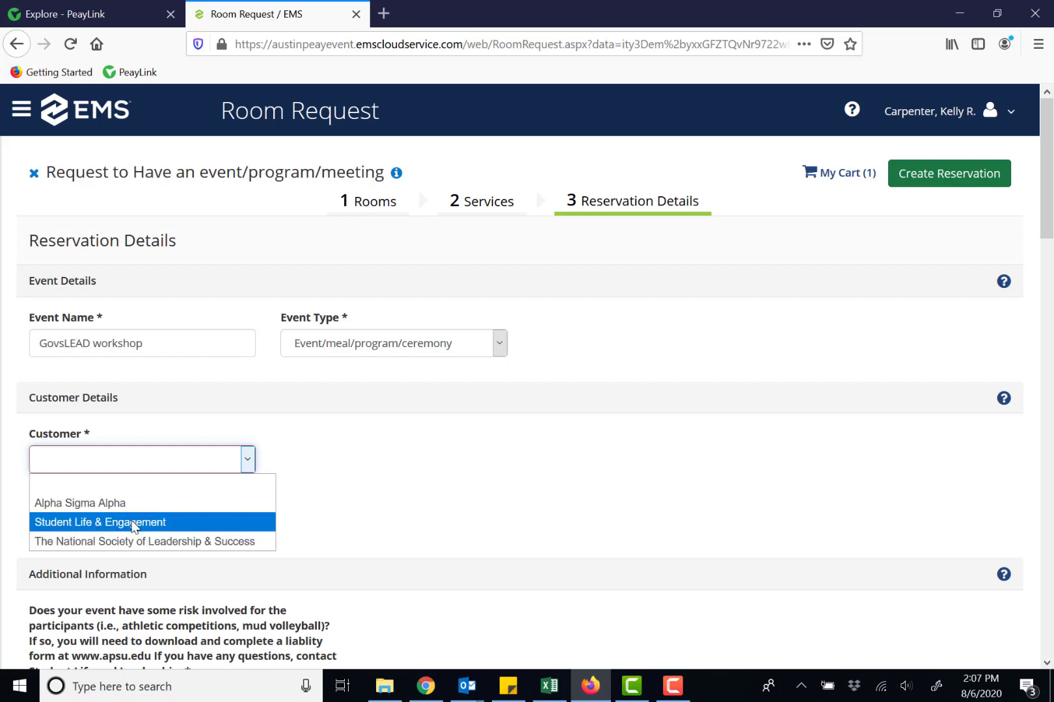
{"action": "left_click", "coordinate": [135, 523]}
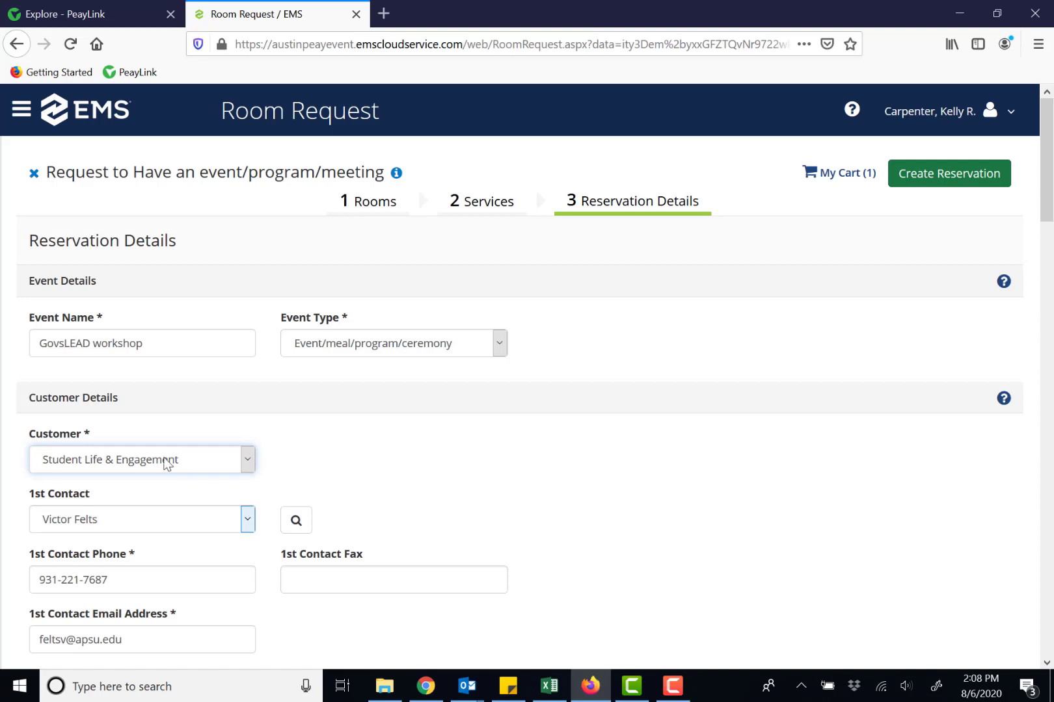
{"action": "left_click", "coordinate": [247, 521]}
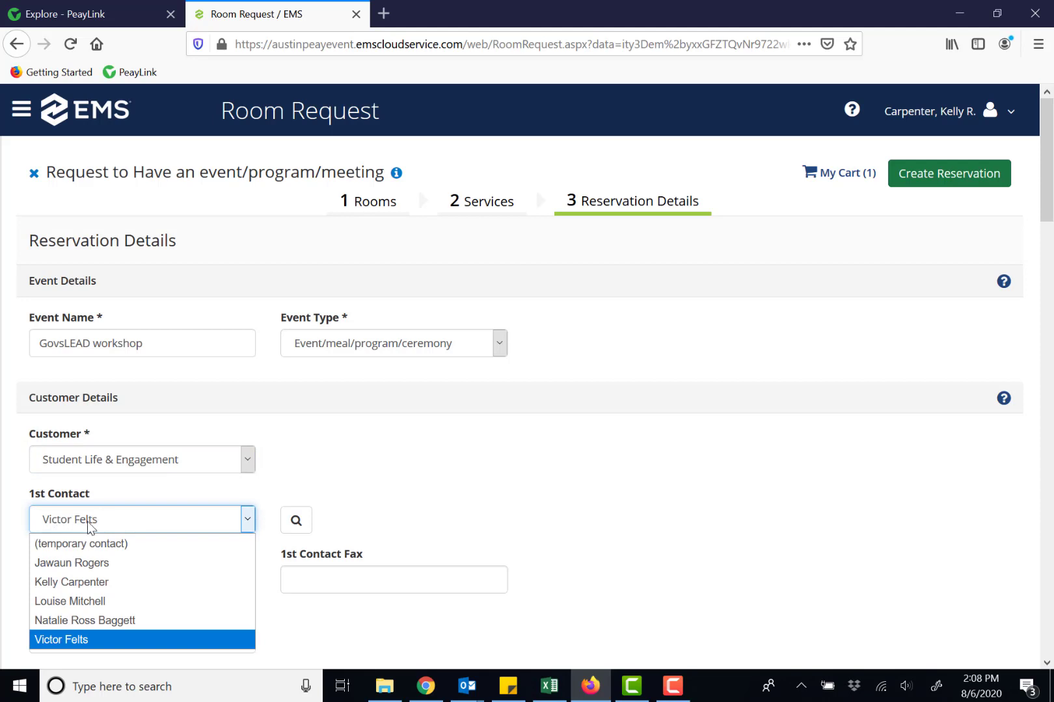
{"action": "left_click", "coordinate": [73, 586]}
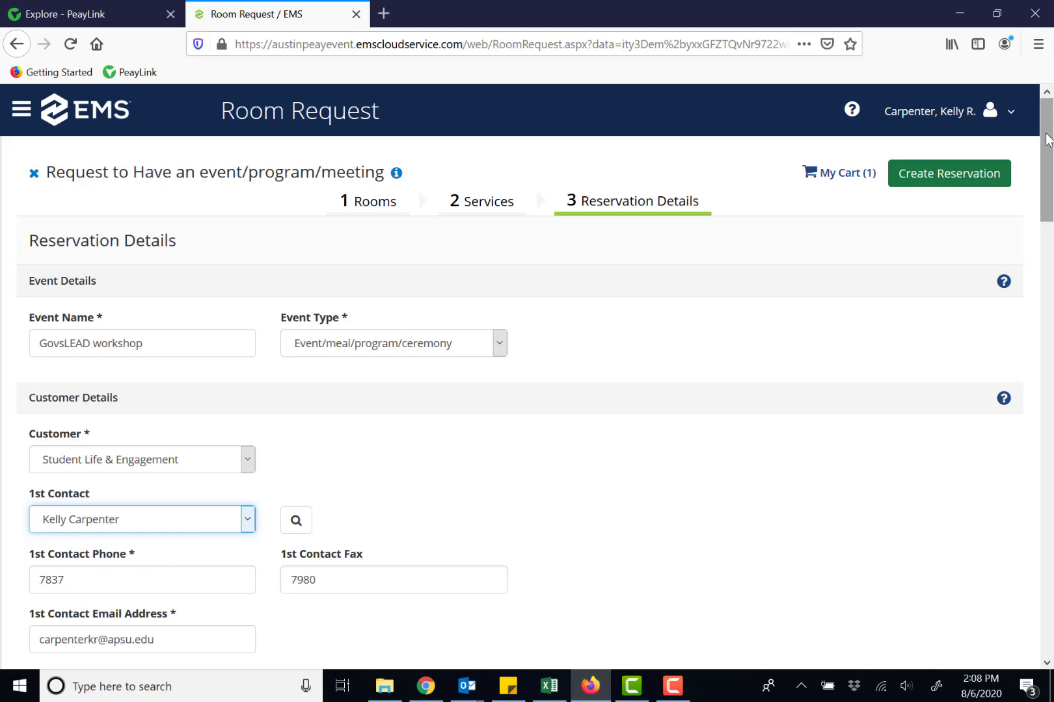
Step: Answer "no" to the question about event risk and choose "Cash, check" as the way to pay any charges
{"action": "left_click_drag", "start_coordinate": [1047, 138], "coordinate": [1047, 185]}
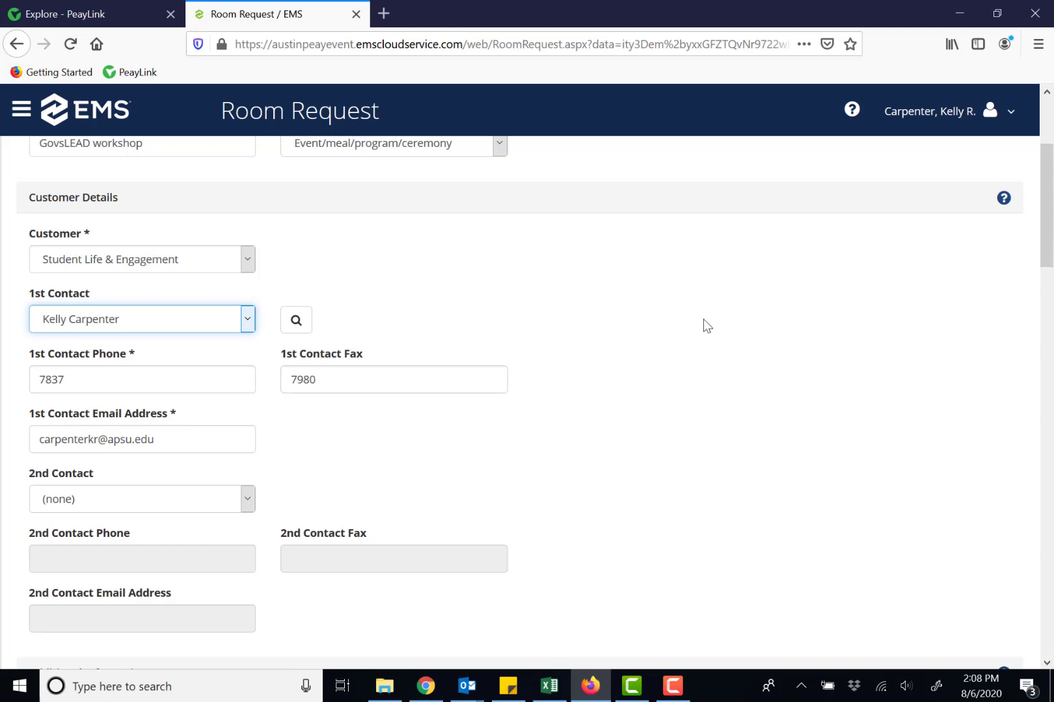
{"action": "left_click_drag", "start_coordinate": [1049, 209], "coordinate": [1040, 324]}
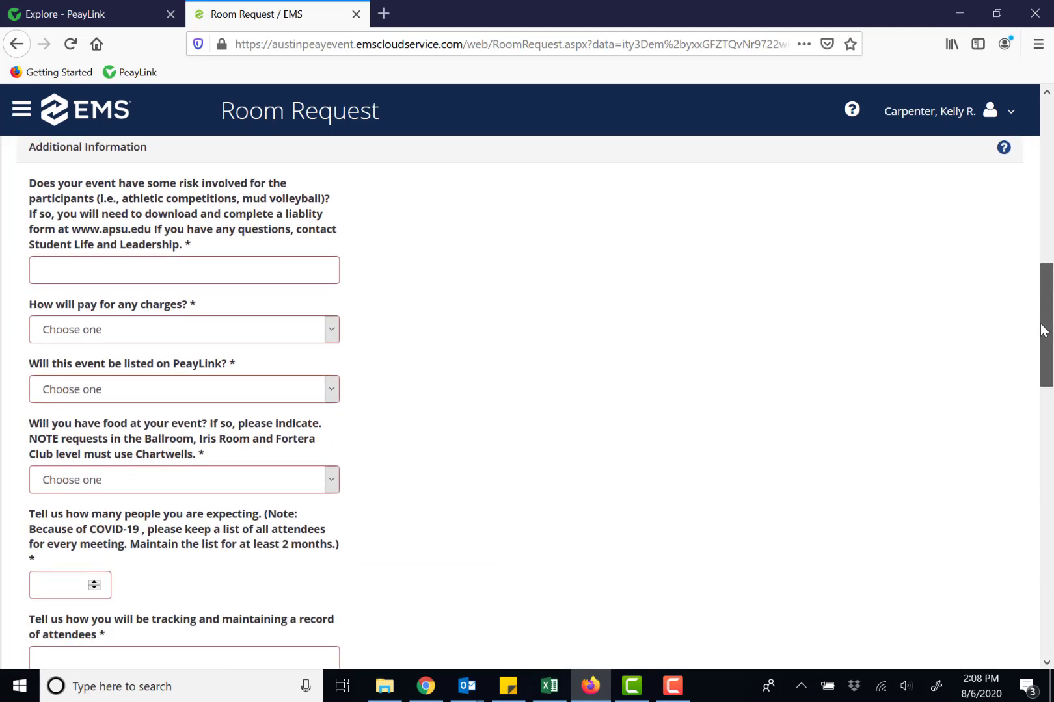
{"action": "left_click", "coordinate": [49, 272]}
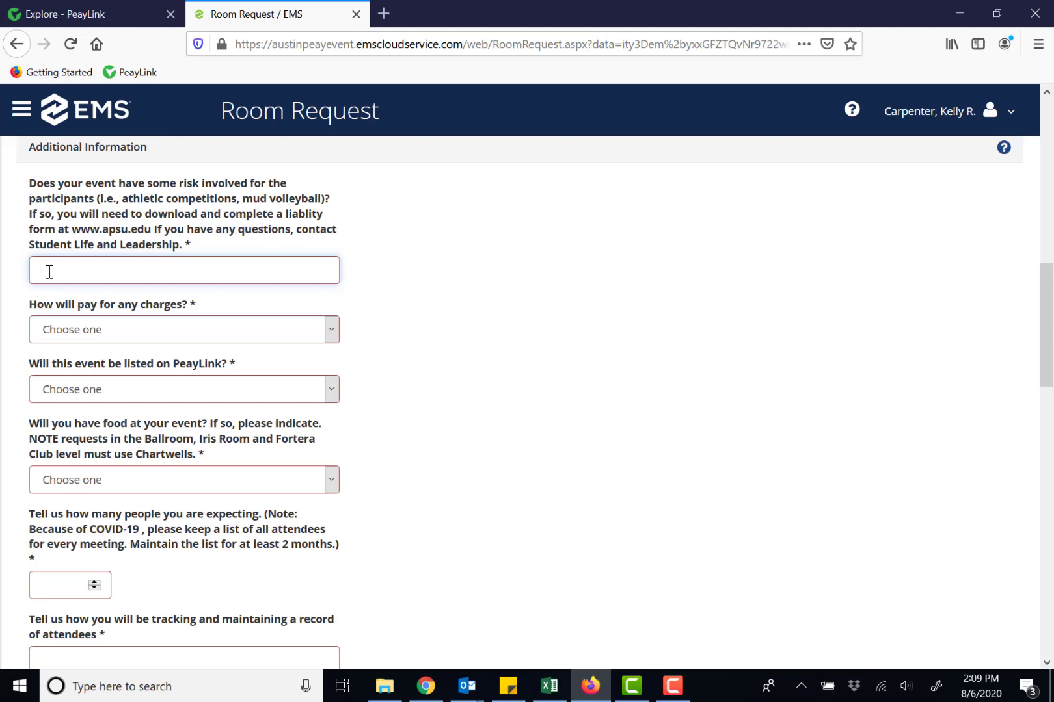
{"action": "type", "text": "no"}
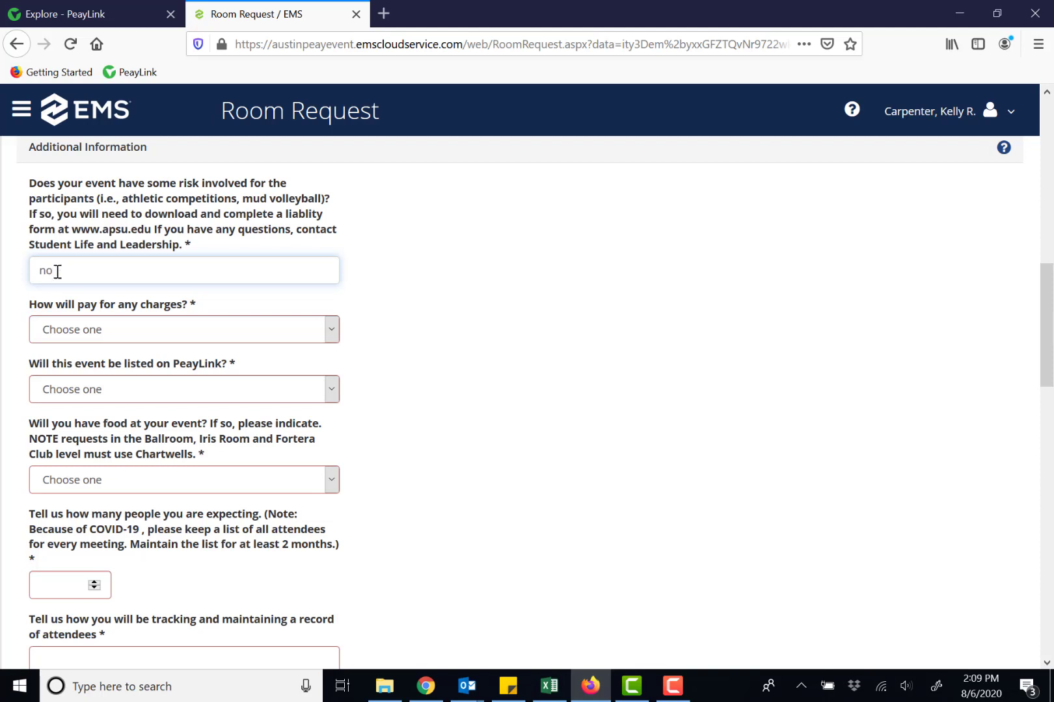
{"action": "left_click", "coordinate": [333, 330]}
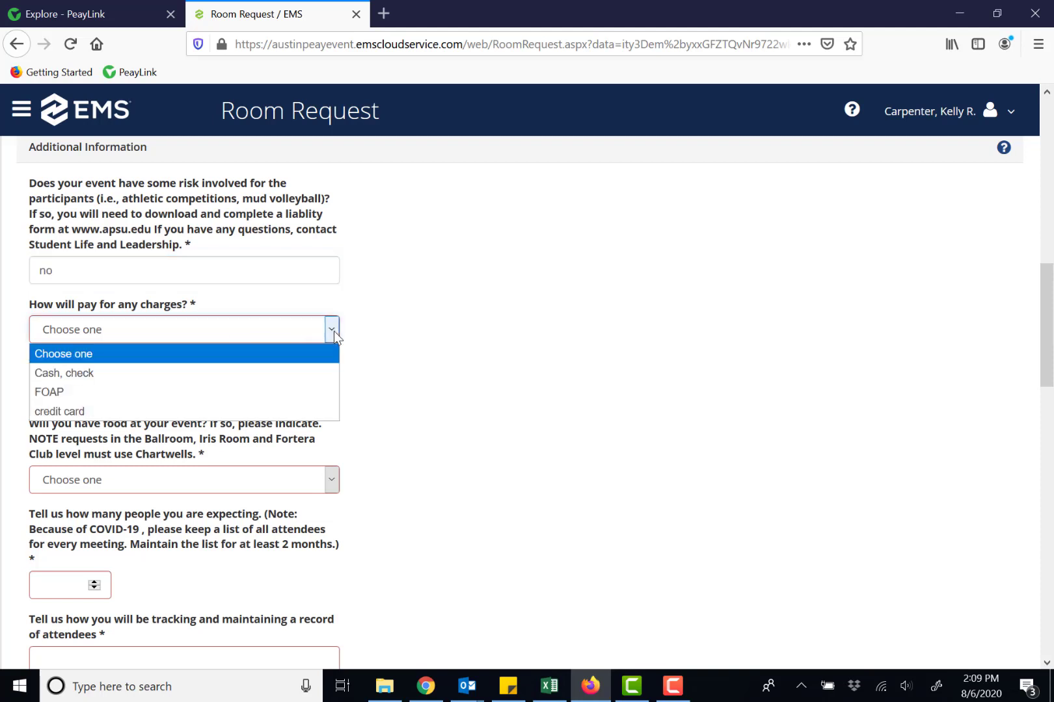
{"action": "left_click", "coordinate": [84, 373]}
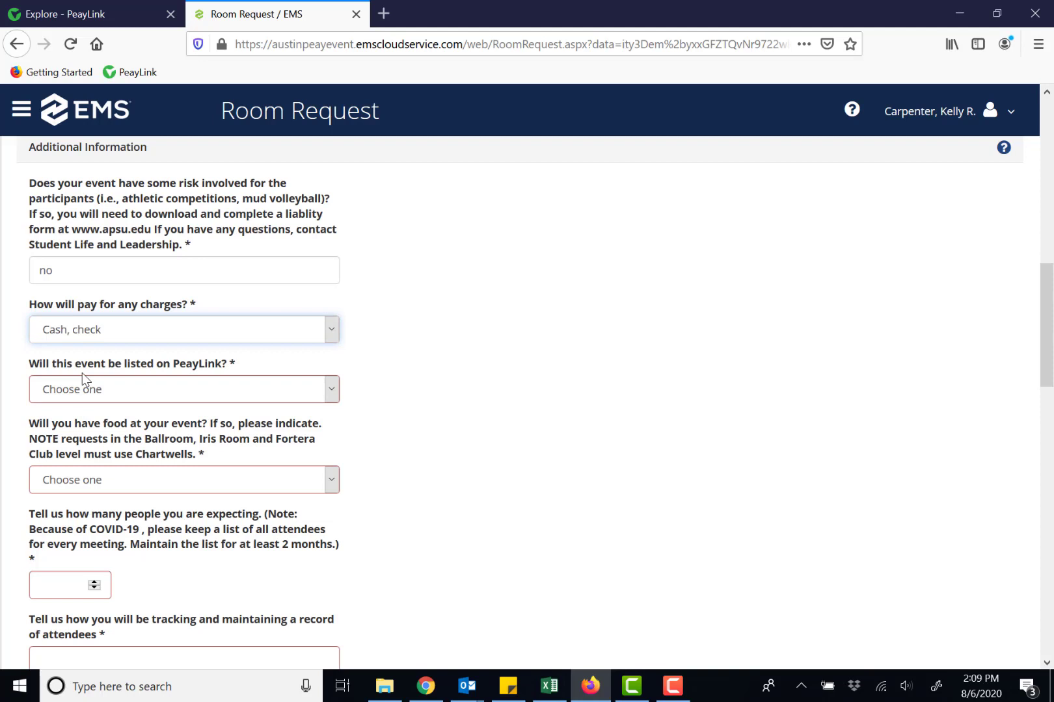
Step: Answer "Yes" for listing the event on PeayLink and "No we will not be having food." for food at the event
{"action": "left_click", "coordinate": [140, 390]}
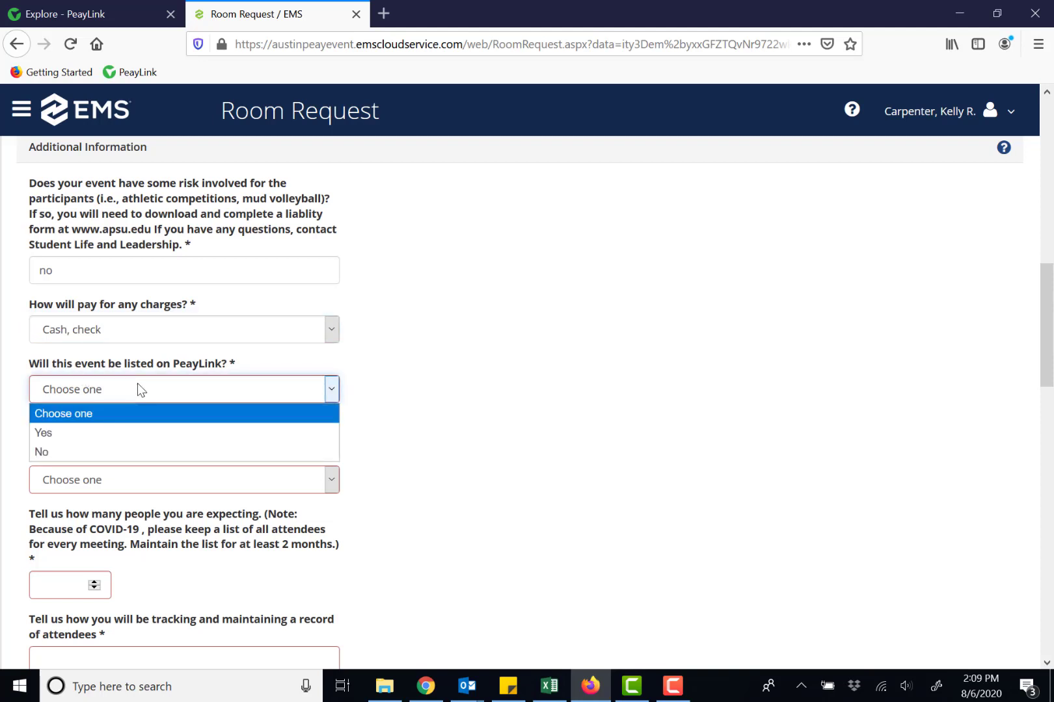
{"action": "left_click", "coordinate": [118, 435]}
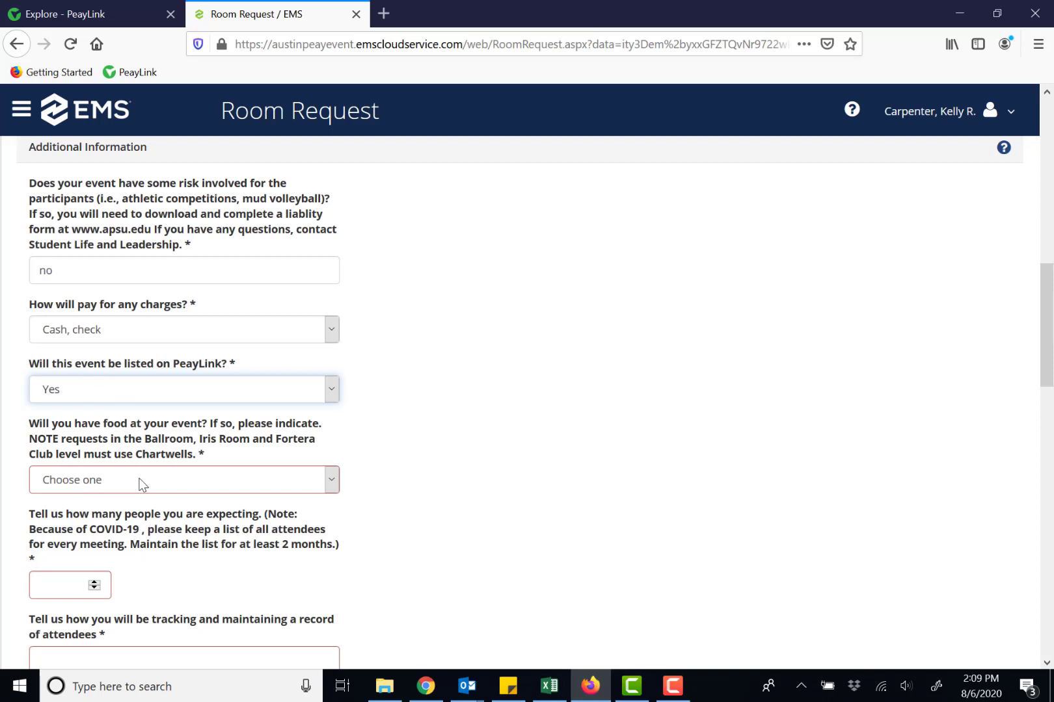
{"action": "left_click", "coordinate": [328, 484]}
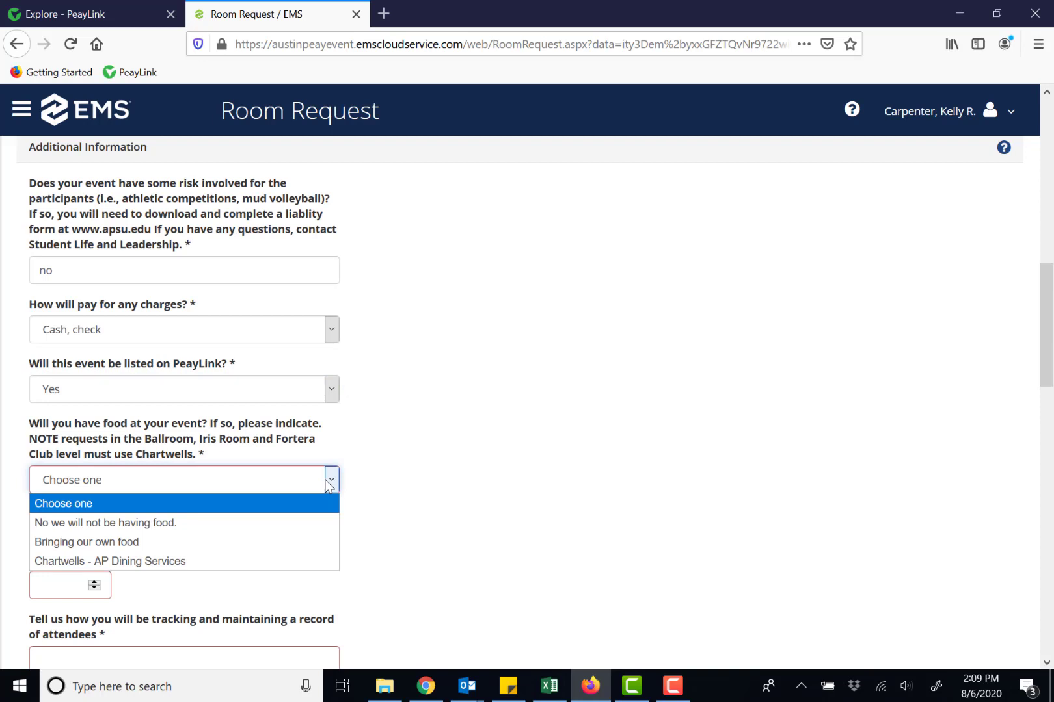
{"action": "left_click", "coordinate": [177, 521]}
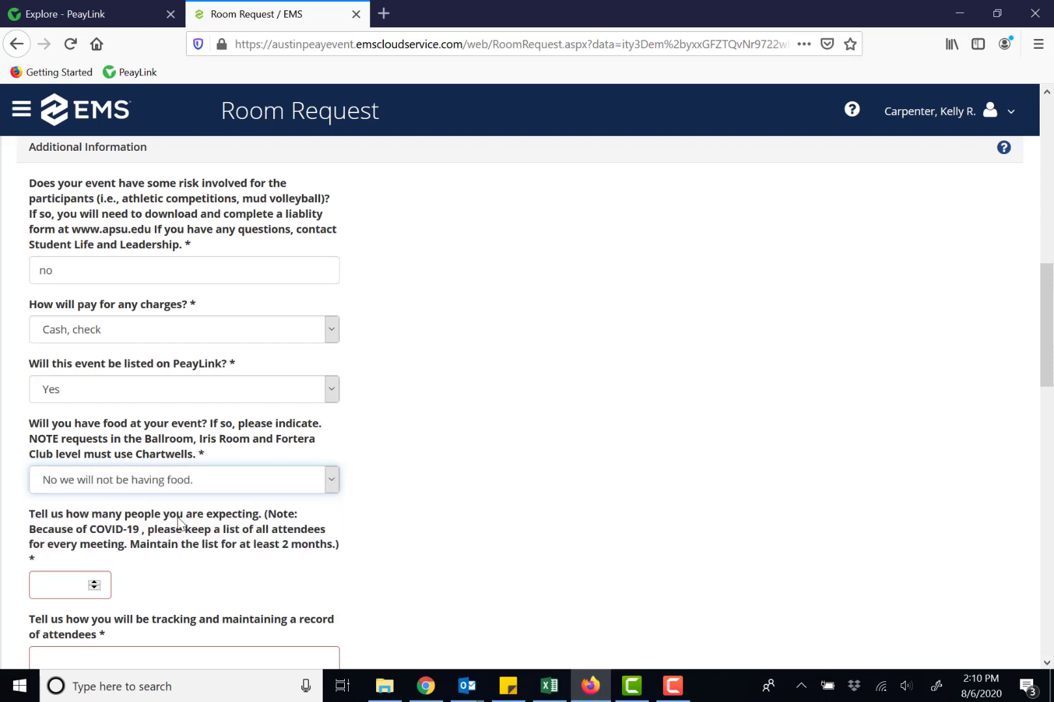
Step: Set the expected number of people to 8 and enter "PeayLink scanning app" as the method of tracking attendees
{"action": "left_click", "coordinate": [60, 586]}
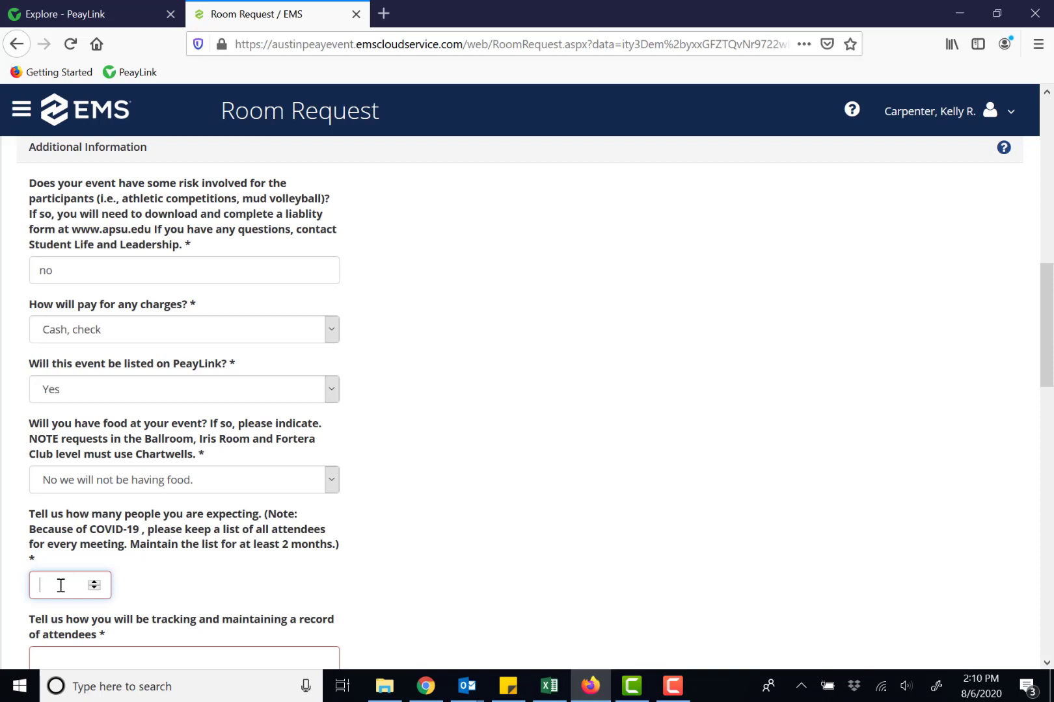
{"action": "type", "text": "8"}
{"action": "left_click_drag", "start_coordinate": [1048, 338], "coordinate": [1045, 419]}
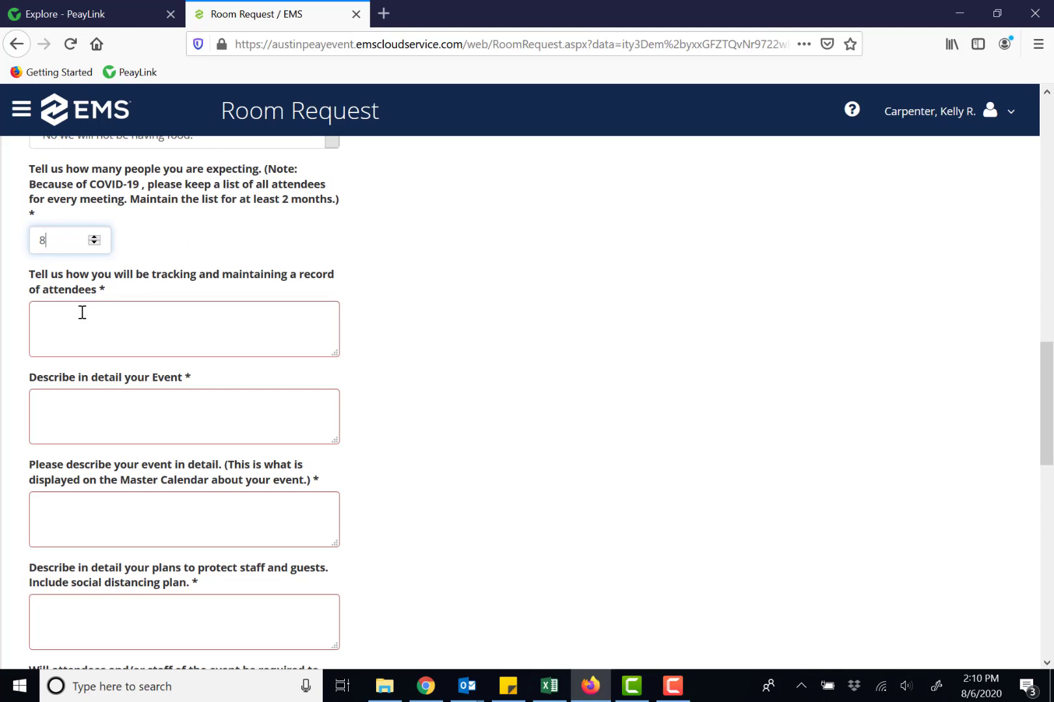
{"action": "left_click", "coordinate": [43, 310]}
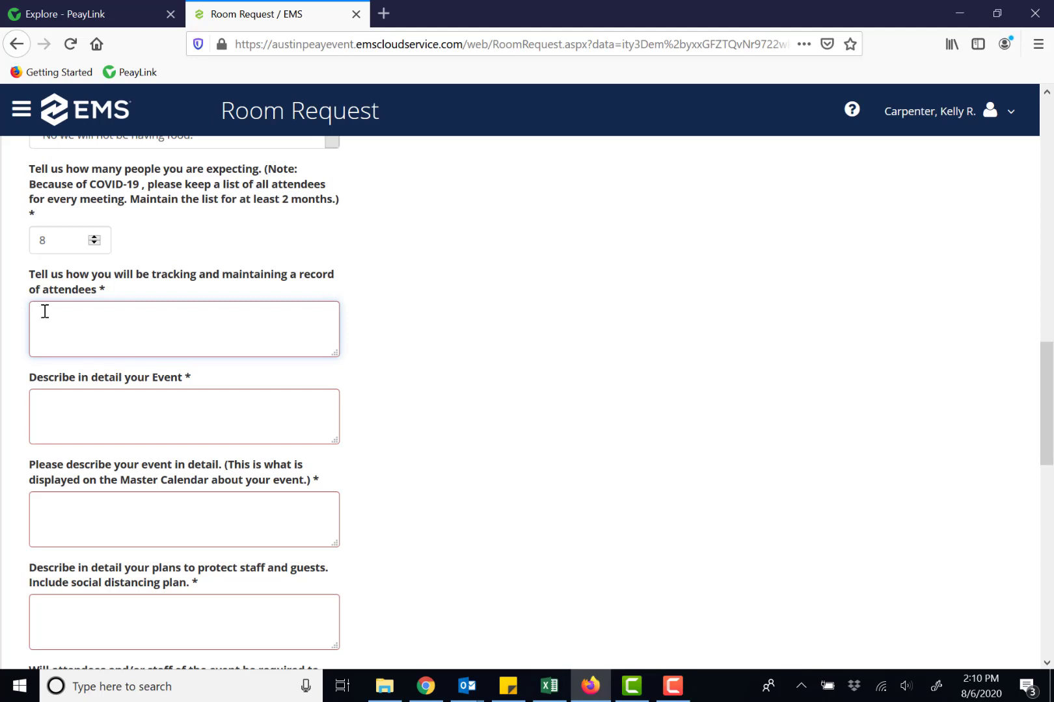
{"action": "type", "text": "EeayLink "}
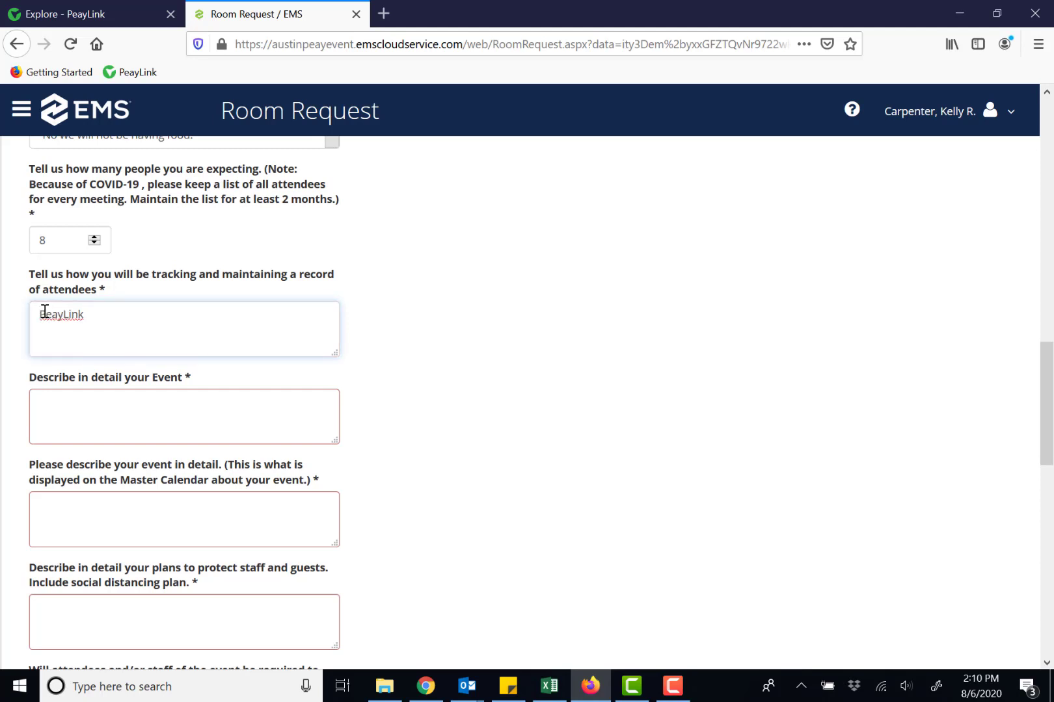
{"action": "type", "text": "scanning app"}
Step: Describe the event in detail as "Training workshop on leadership skills. We will have a guest speaker and individuals completing goal setting activities."
{"action": "left_click", "coordinate": [104, 413]}
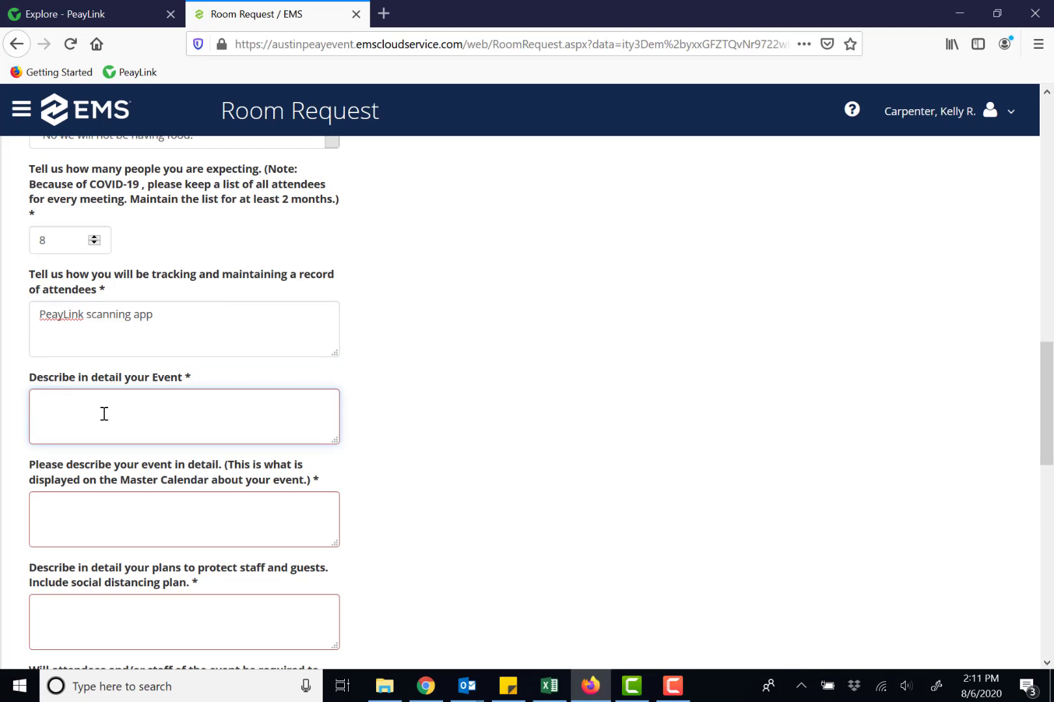
{"action": "type", "text": "Training workshop on leadership skills. We will have a guest speaker and individuals completing goal setting activities."}
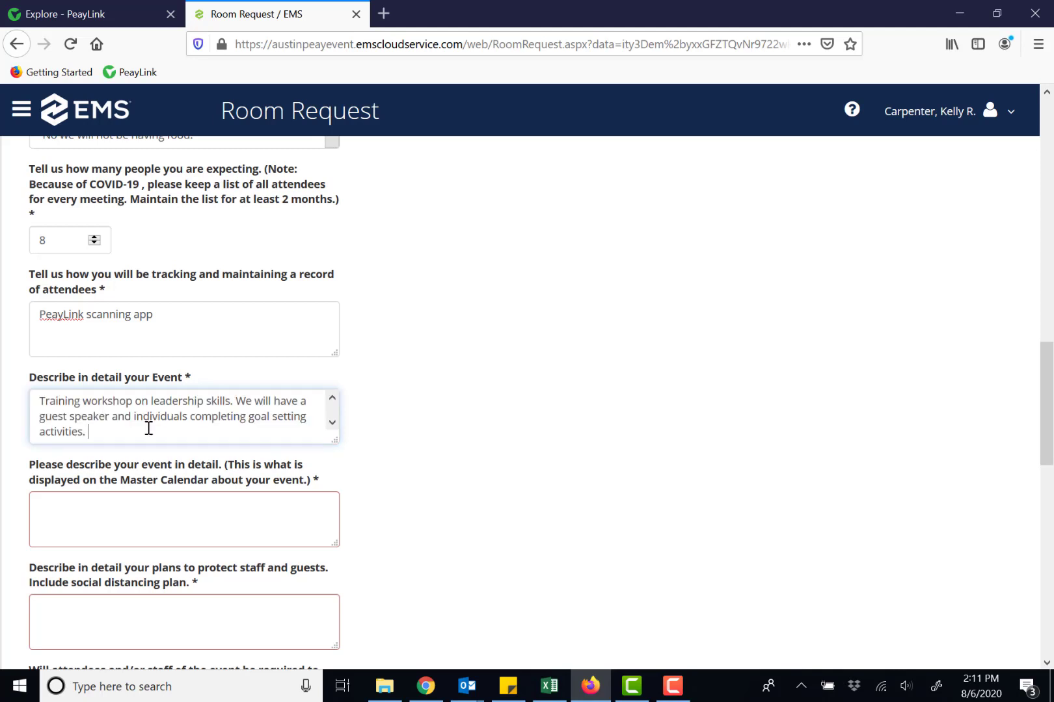
Step: Enter the Master Calendar description "Open workshop for Leadership Development on goal setting through the GovsLEAD program."
{"action": "left_click", "coordinate": [53, 506]}
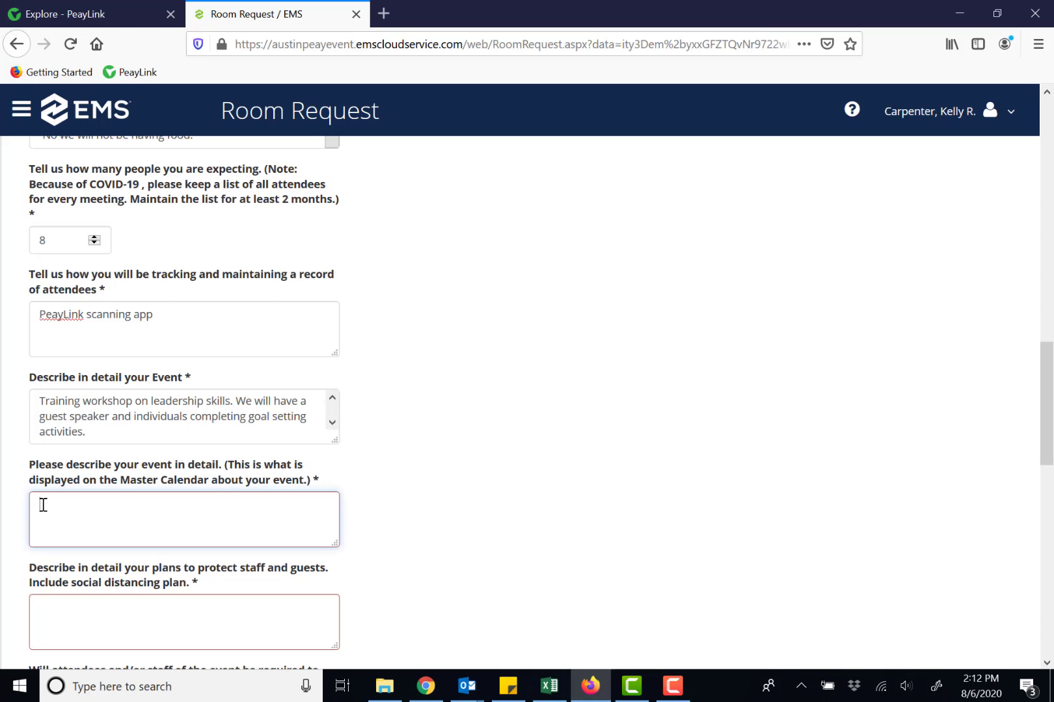
{"action": "type", "text": "Open workshop for Leadership Development on goal setting through the GovsLEAD program."}
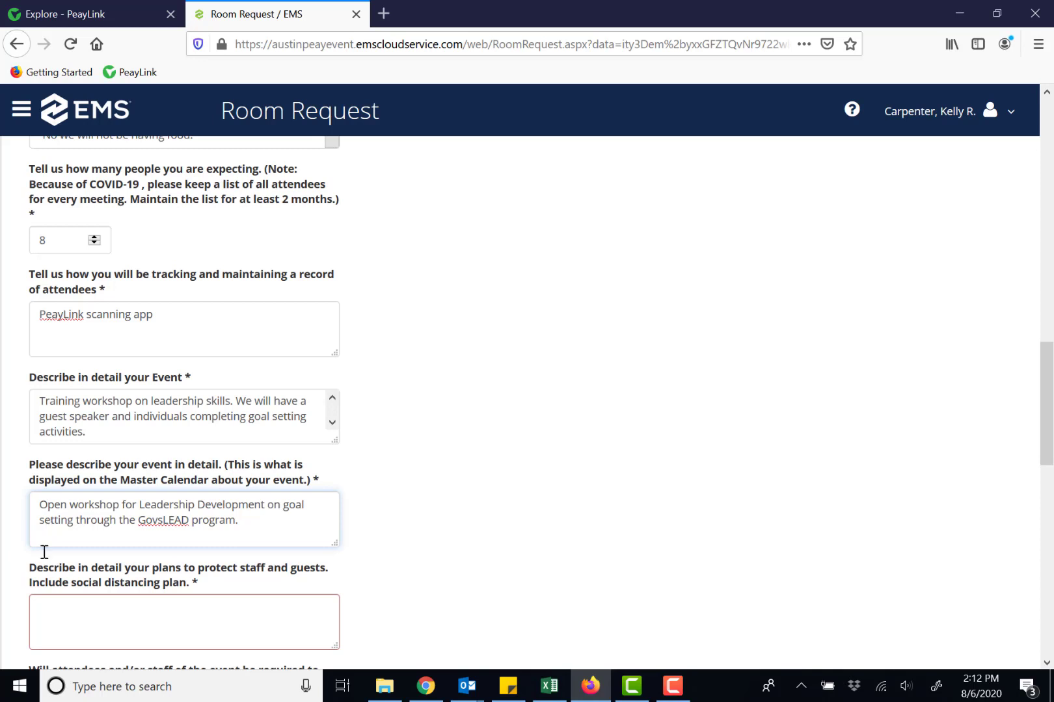
Step: Paste the staff and guest protection plan covering masks, hand sanitizer and health screening at the entrance, 6 ft. distancing and no shared items
{"action": "left_click", "coordinate": [59, 610]}
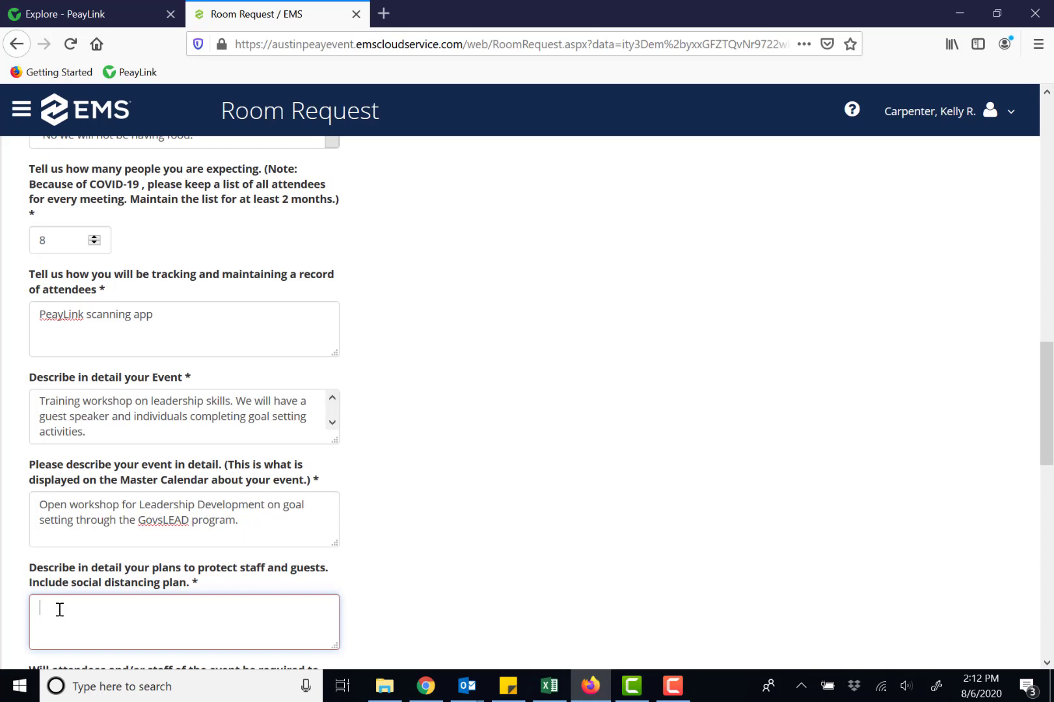
{"action": "key", "text": "ctrl+v"}
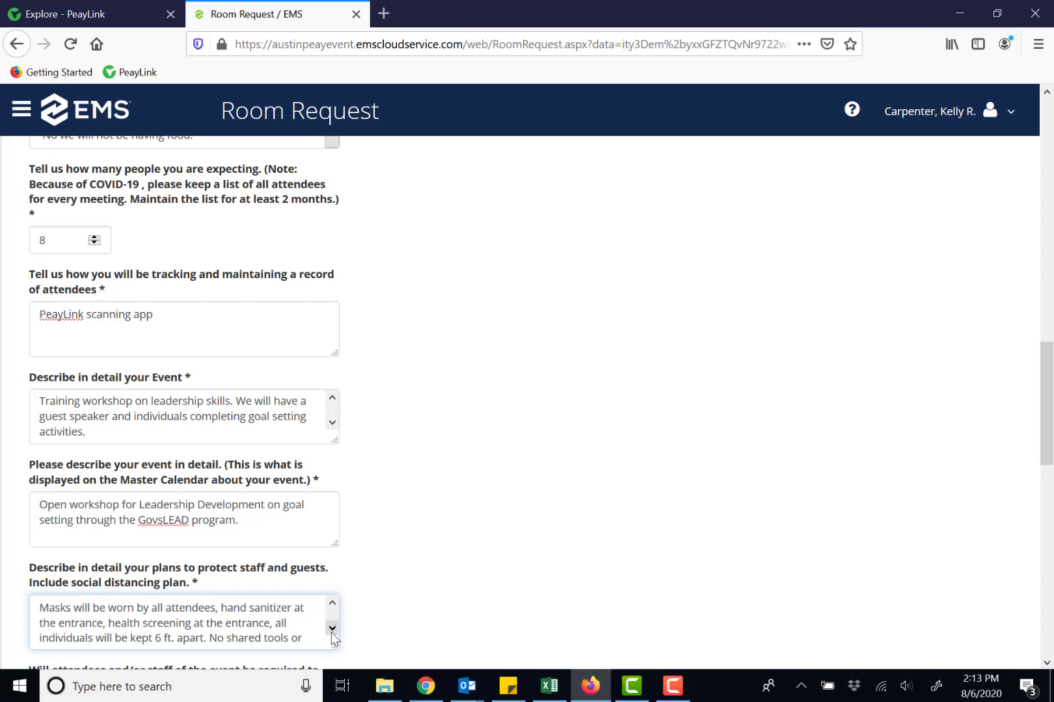
{"action": "left_click", "coordinate": [331, 629]}
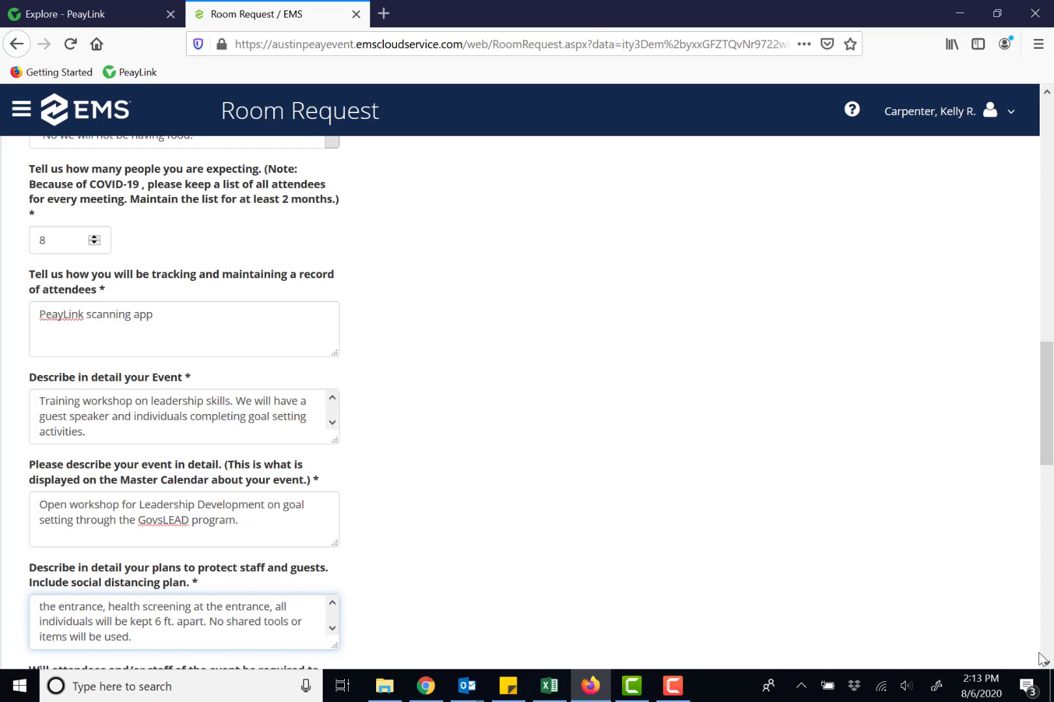
Step: Answer "Yes" to the health screening question and "yes" to whether all attendees can maintain social distancing
{"action": "scroll", "coordinate": [1043, 663], "scroll_direction": "down", "scroll_amount": 5}
{"action": "left_click", "coordinate": [88, 365]}
{"action": "type", "text": "Yes"}
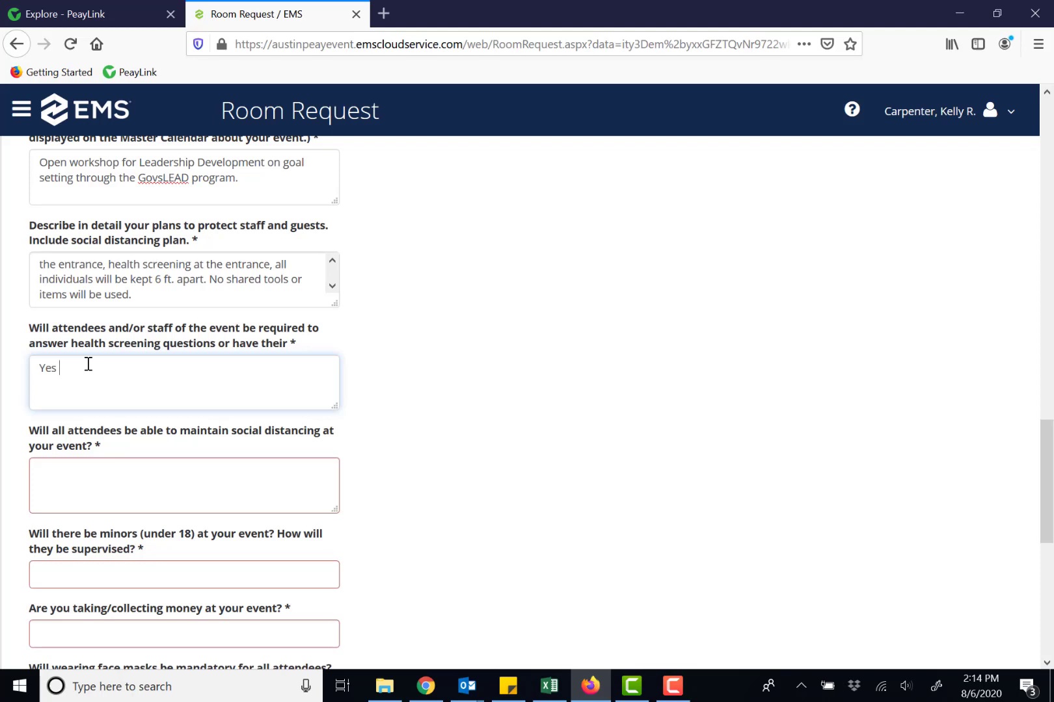
{"action": "left_click", "coordinate": [59, 467]}
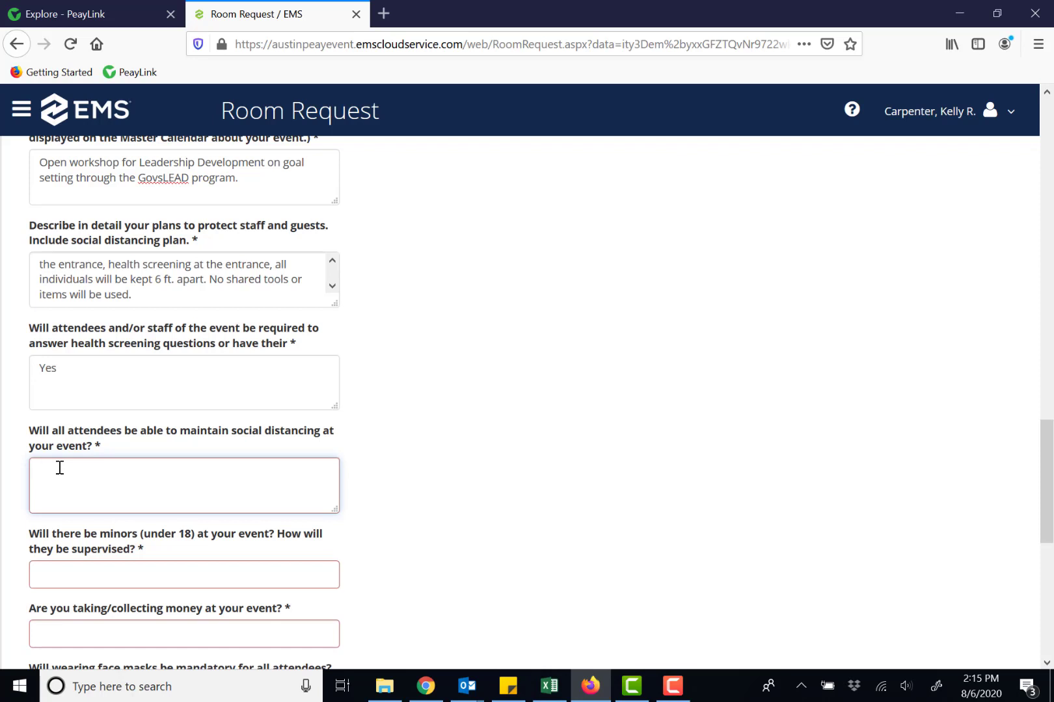
{"action": "type", "text": "yes"}
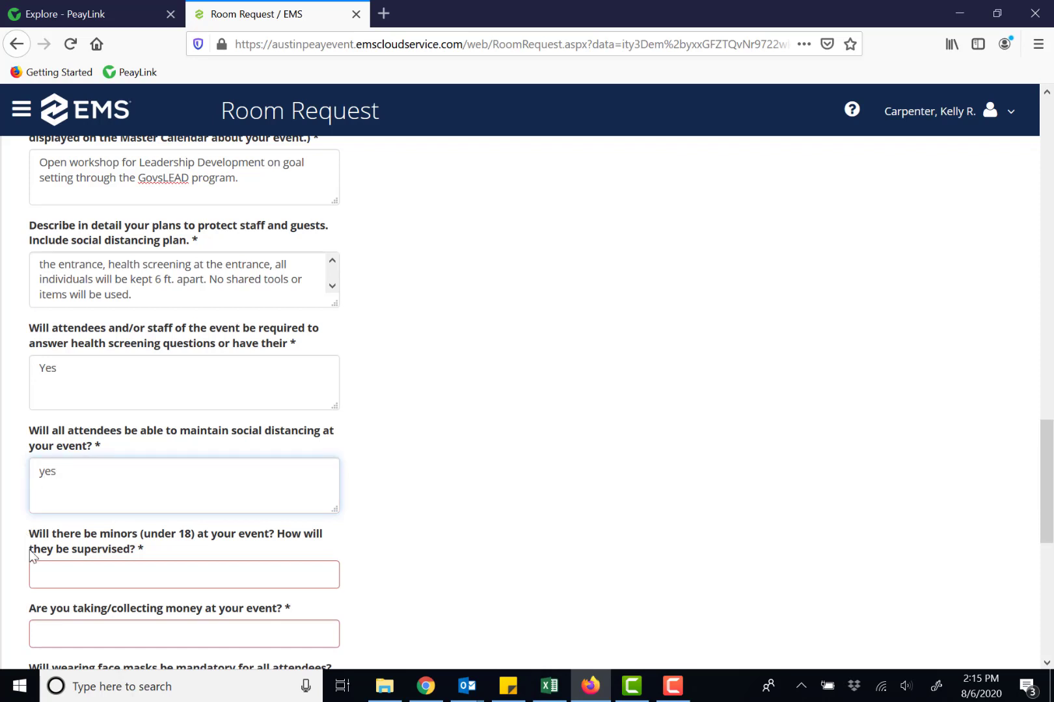
Step: Answer "no" to the questions about minors at the event and about taking or collecting money
{"action": "left_click", "coordinate": [37, 574]}
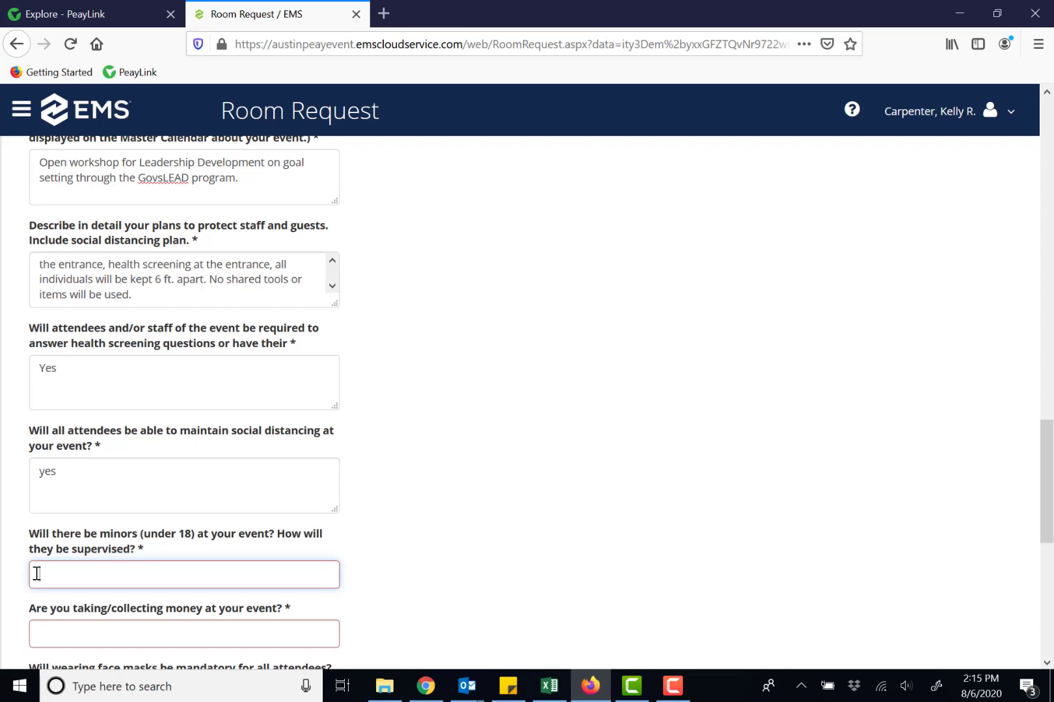
{"action": "type", "text": "no"}
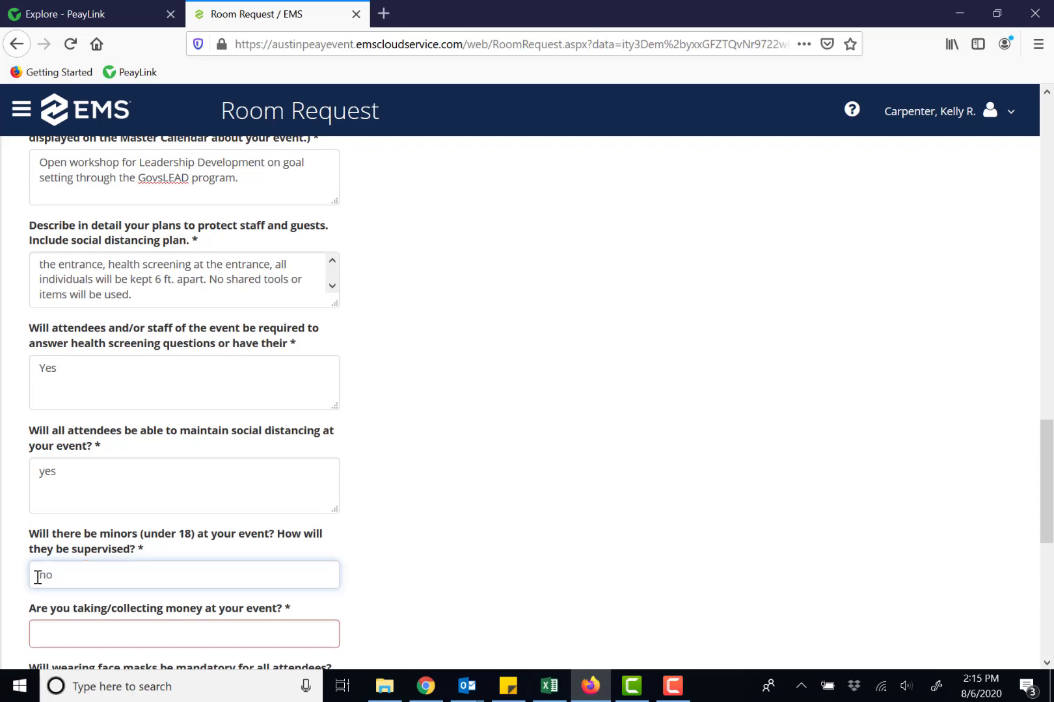
{"action": "left_click", "coordinate": [51, 623]}
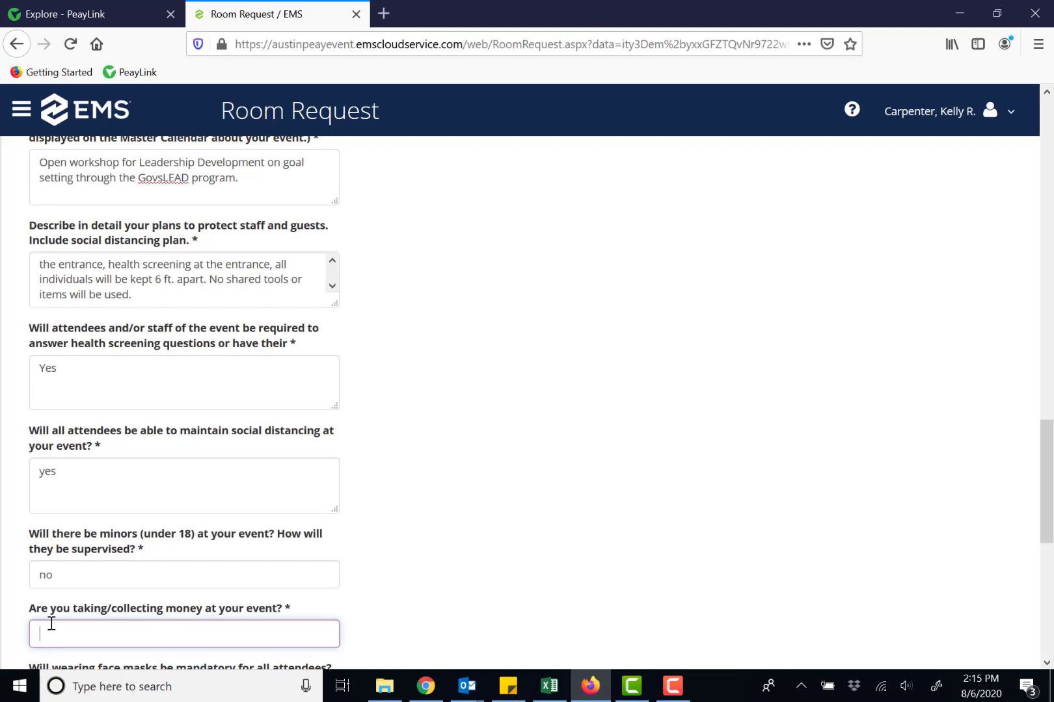
{"action": "type", "text": "no"}
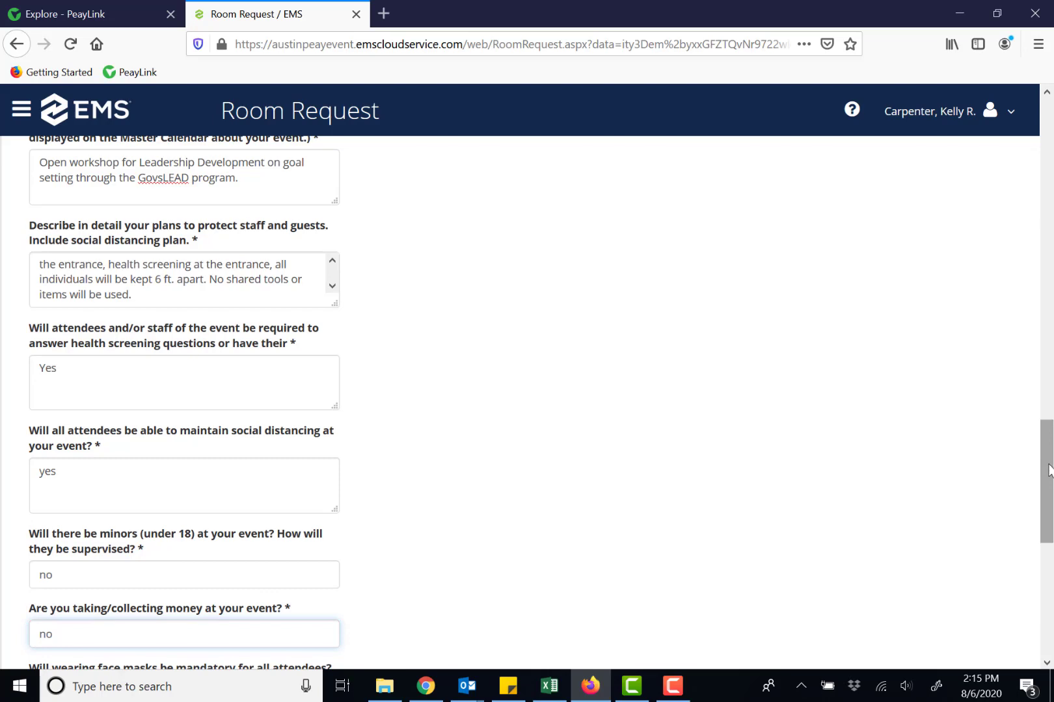
Step: Answer "Yes" to mandatory face masks for all attendees and enter "none" for the added notes and comments
{"action": "left_click_drag", "start_coordinate": [1049, 471], "coordinate": [1042, 529]}
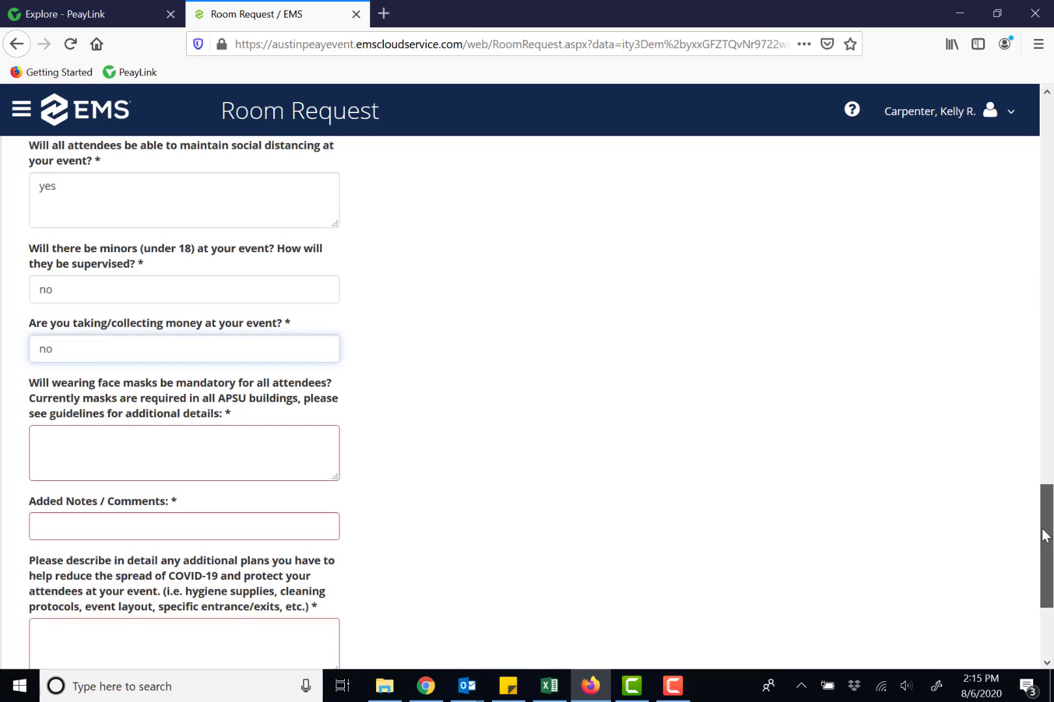
{"action": "left_click", "coordinate": [205, 448]}
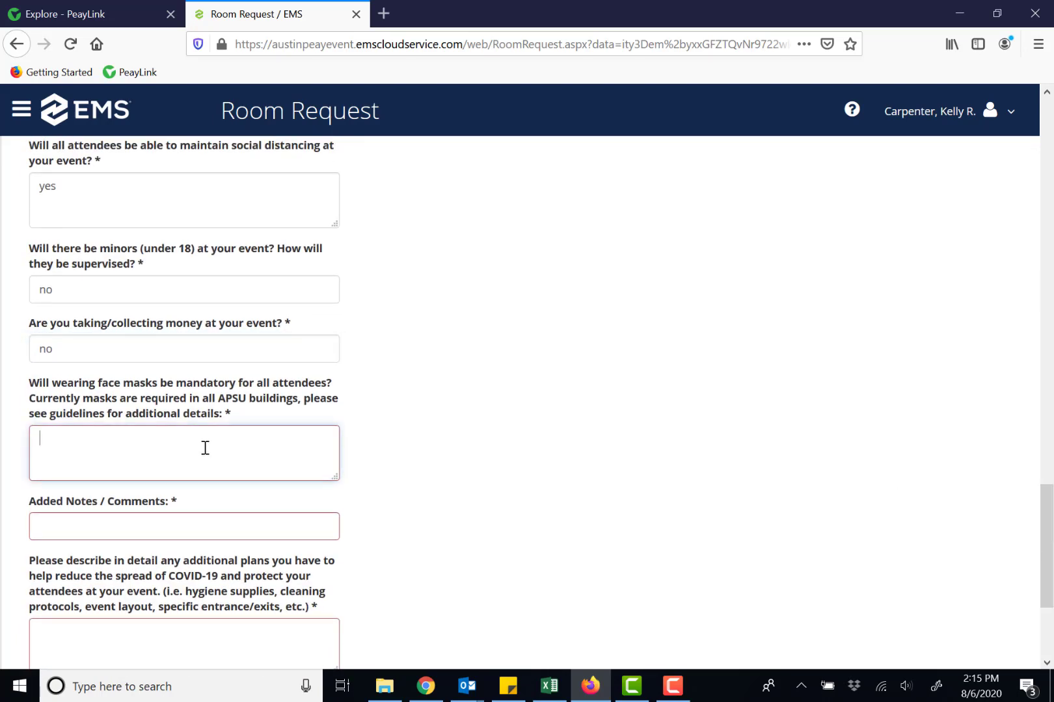
{"action": "type", "text": "Yes"}
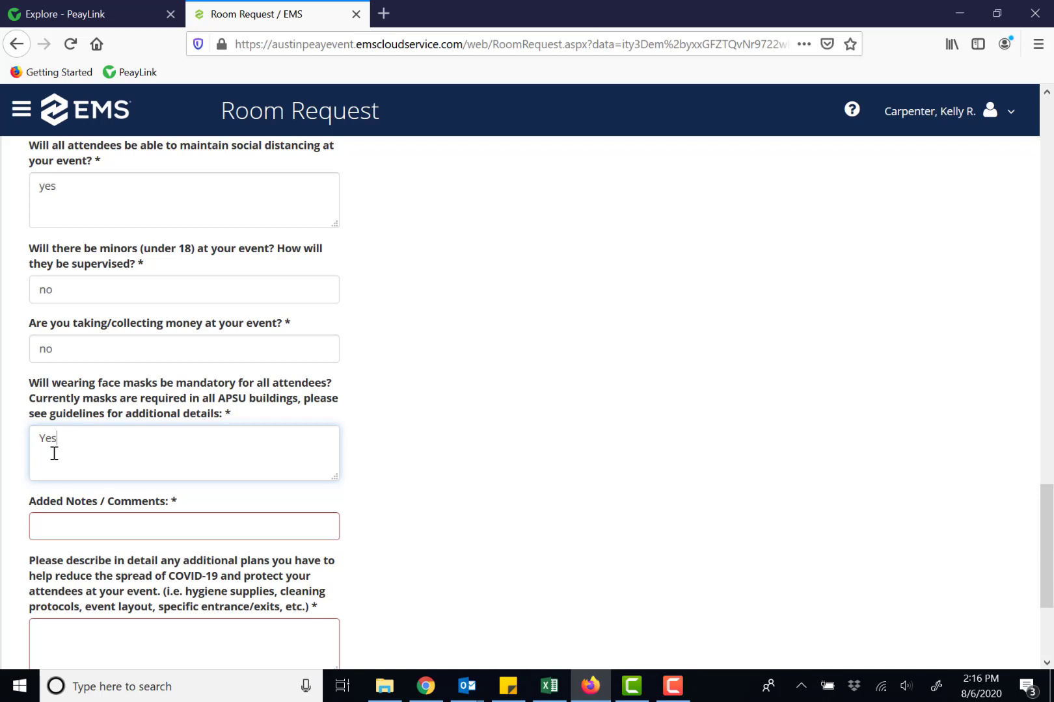
{"action": "left_click", "coordinate": [43, 517]}
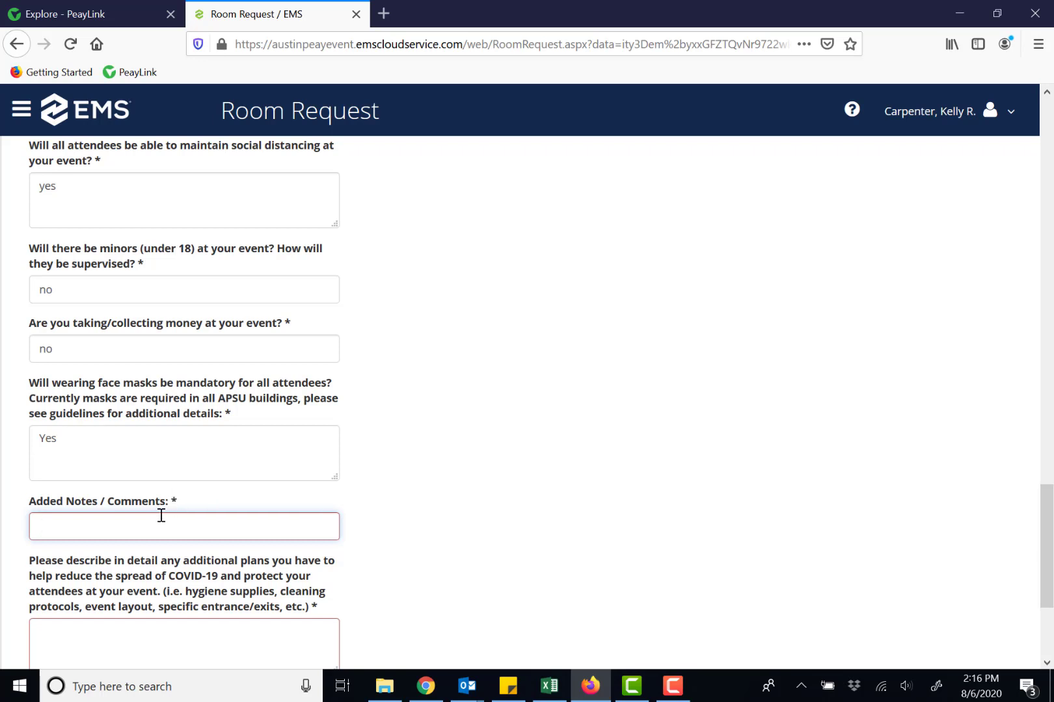
{"action": "type", "text": "none"}
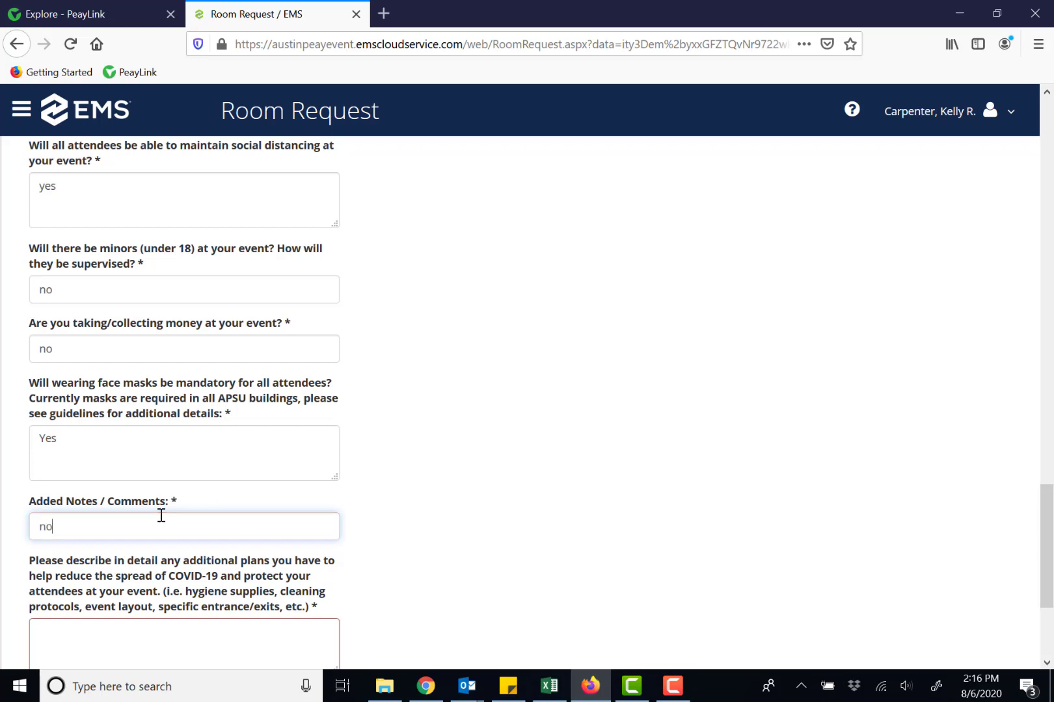
Step: Describe the additional COVID-19 protection plans as "each participant will receive an individual packet of supplies"
{"action": "left_click", "coordinate": [66, 634]}
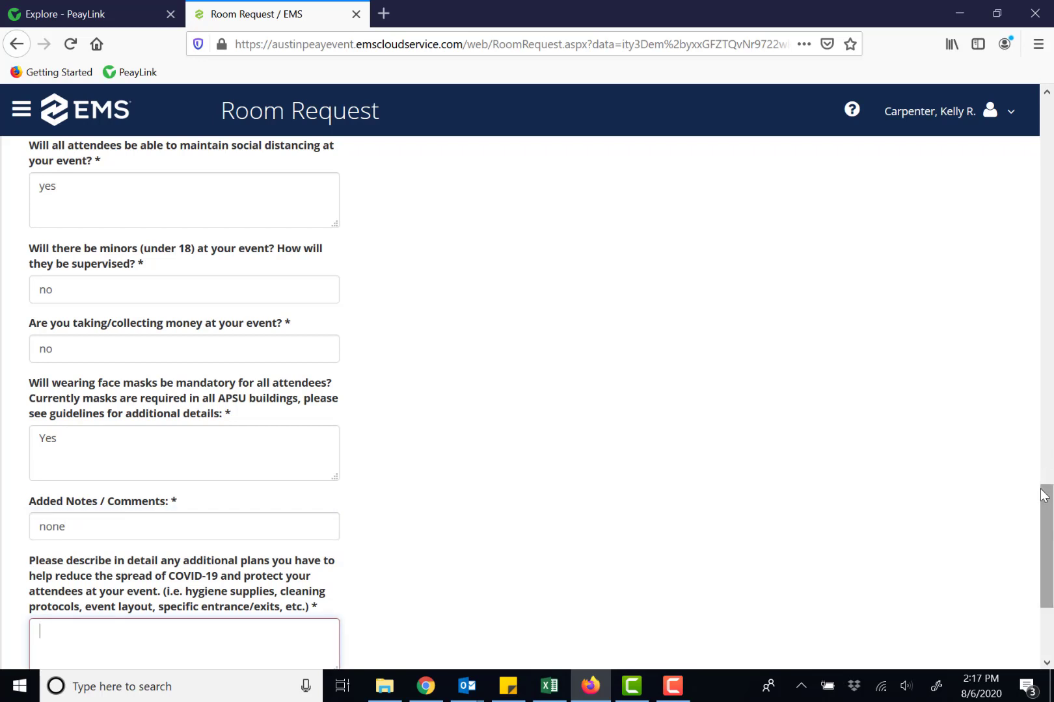
{"action": "left_click_drag", "start_coordinate": [1043, 497], "coordinate": [1039, 578]}
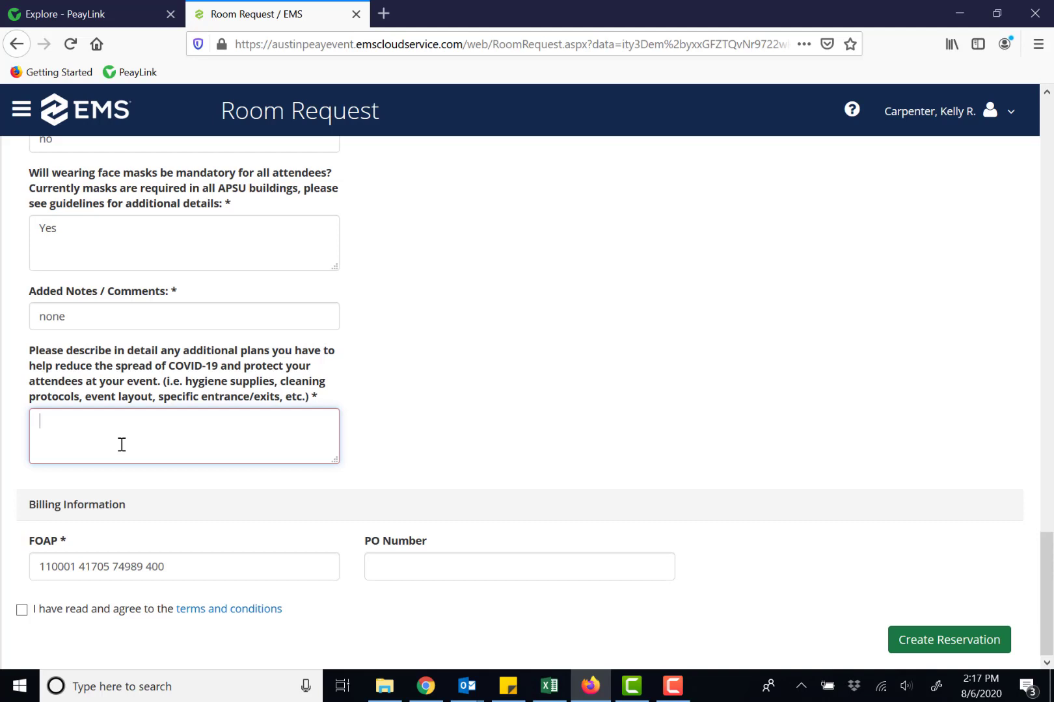
{"action": "type", "text": "each participant will receive an individual packet of supplies"}
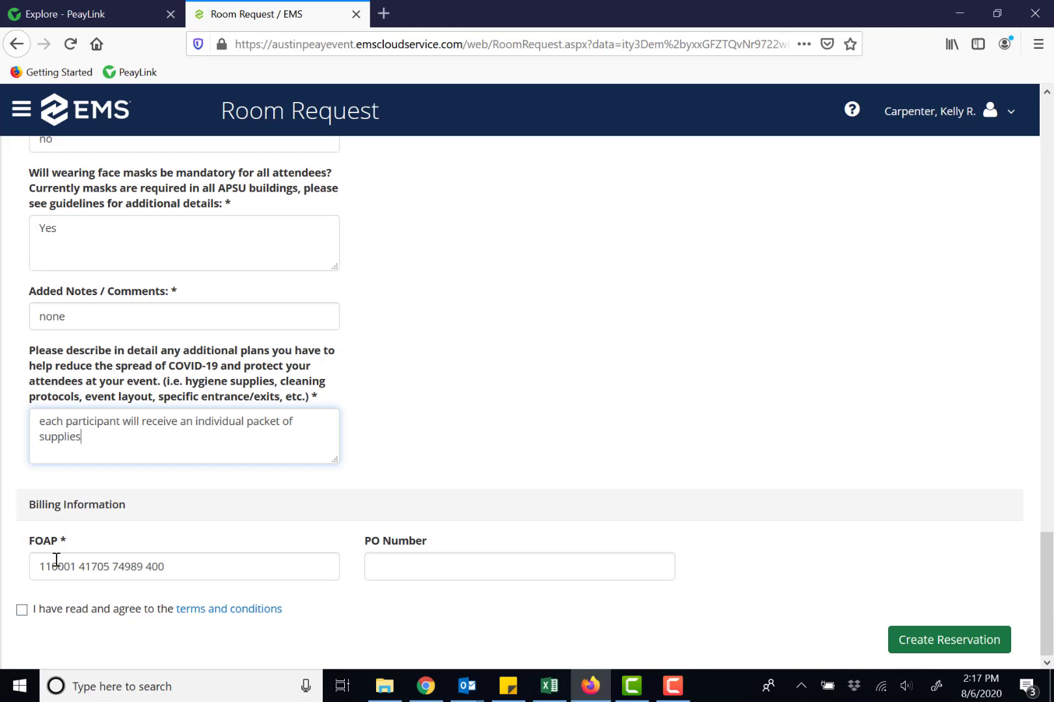
Step: Replace the FOAP entry in the billing information with "Cash"
{"action": "left_click", "coordinate": [186, 567]}
{"action": "left_click_drag", "start_coordinate": [186, 566], "coordinate": [1, 552]}
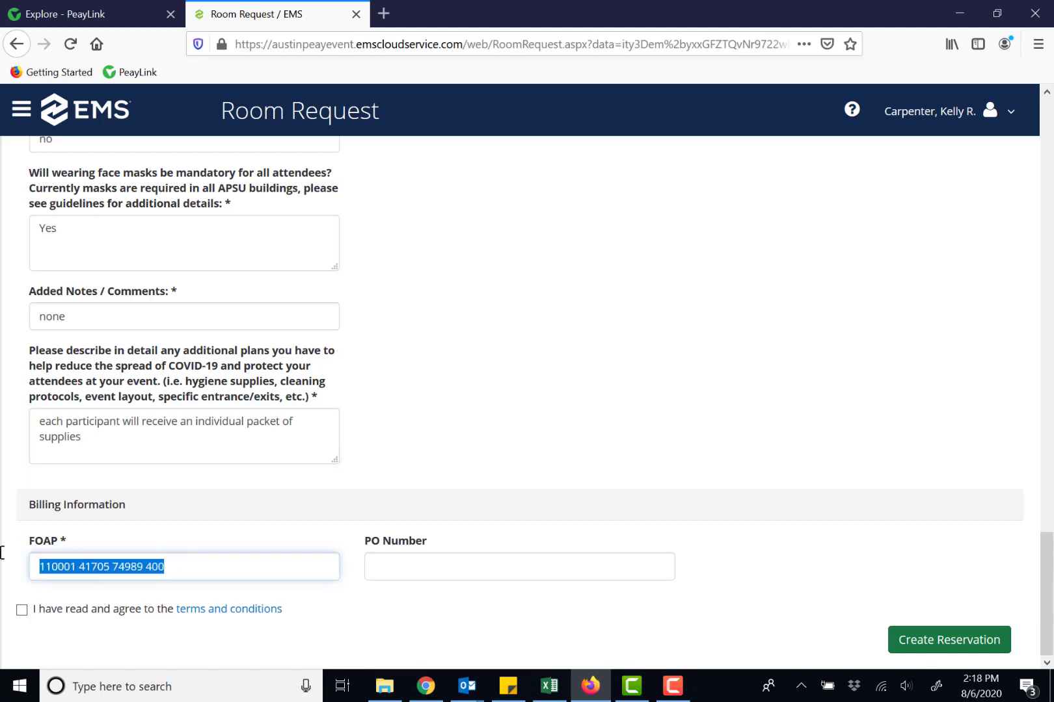
{"action": "key", "text": "BackSpace"}
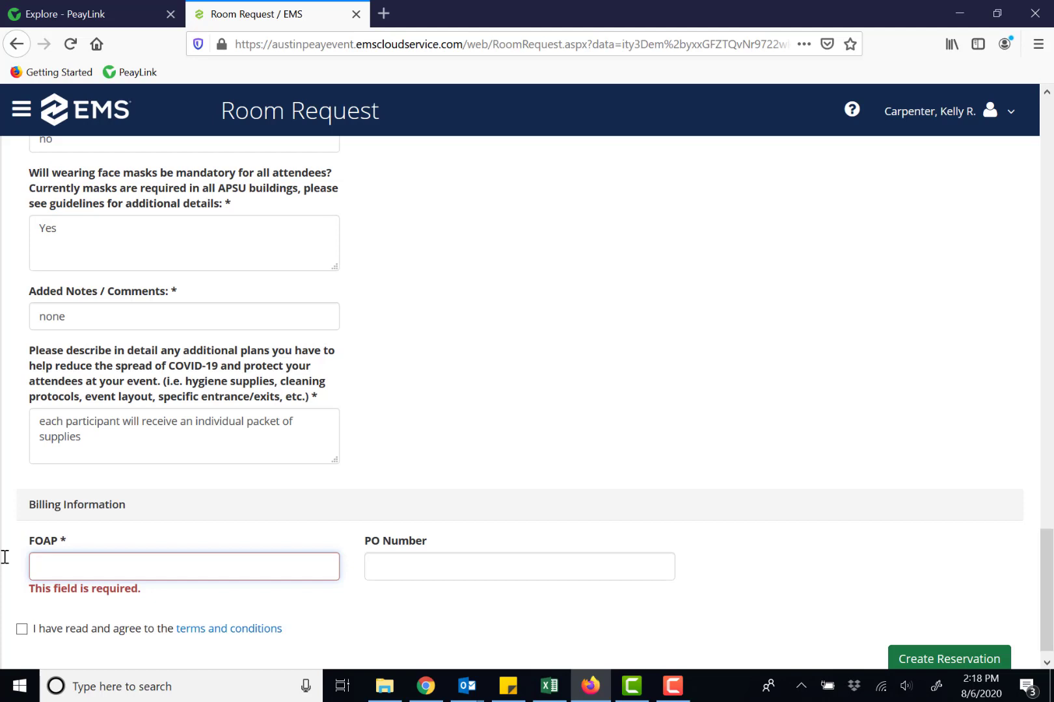
{"action": "type", "text": "Ca"}
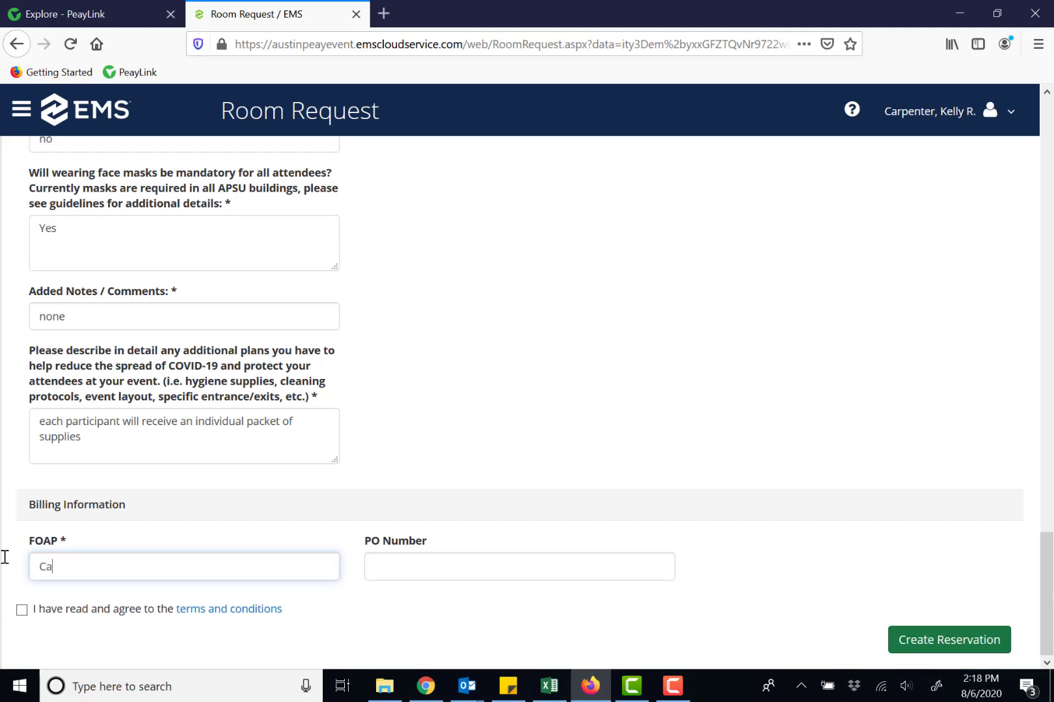
{"action": "type", "text": "sh"}
Step: Agree to the terms and conditions, create the reservation, and dismiss the e-mail notification and the help message
{"action": "left_click", "coordinate": [22, 611]}
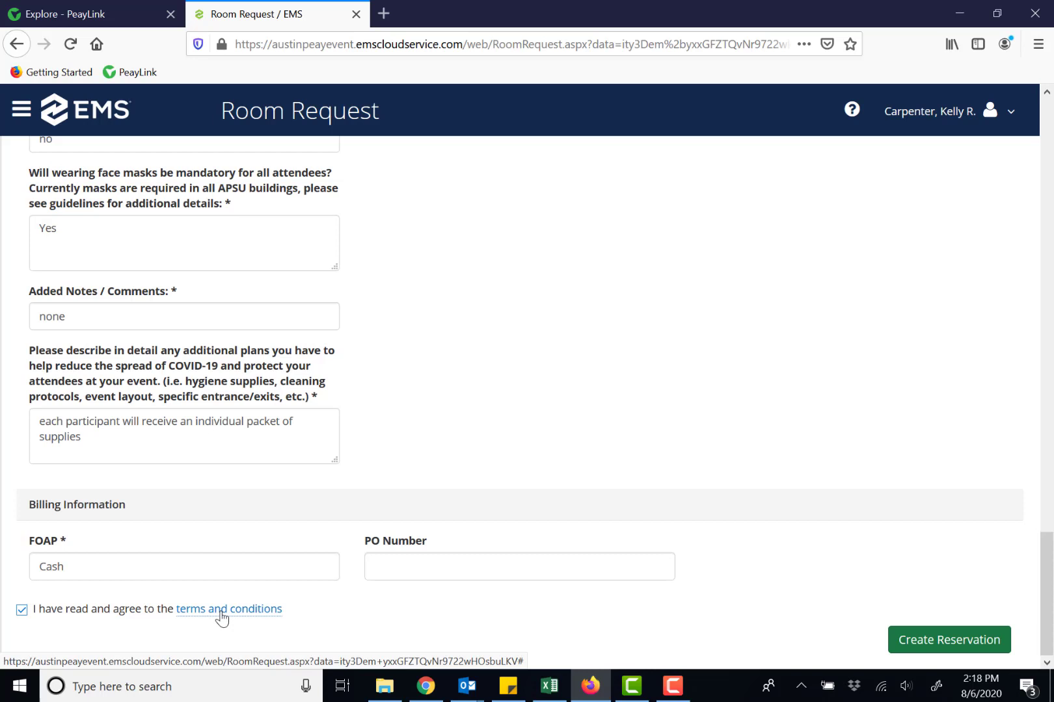
{"action": "left_click", "coordinate": [926, 646]}
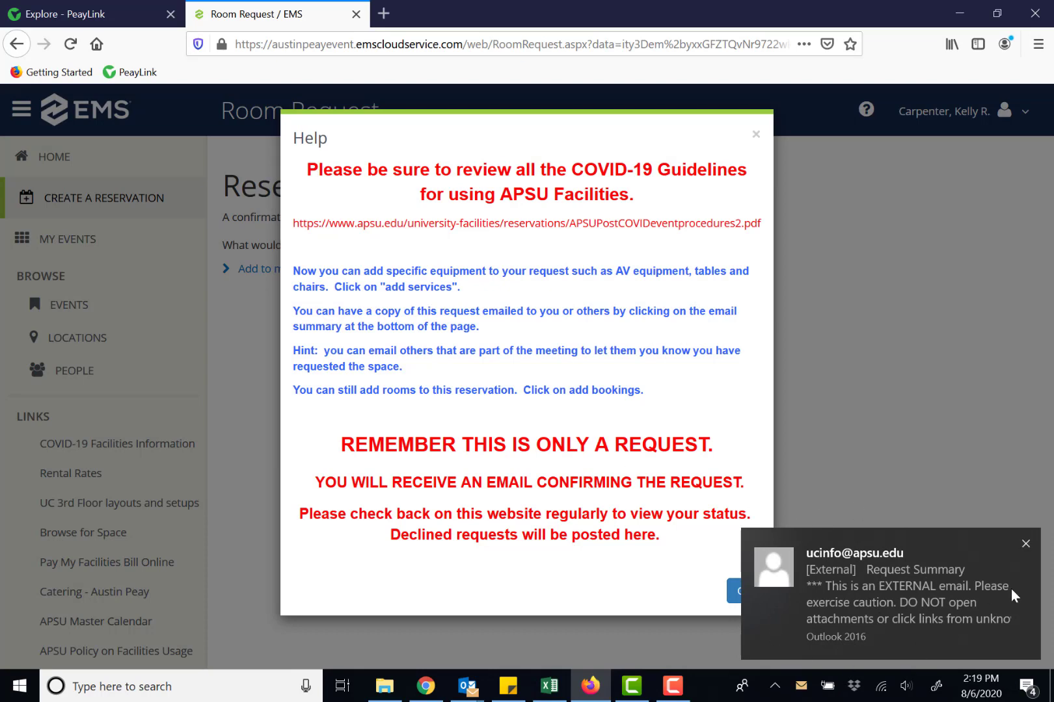
{"action": "left_click", "coordinate": [1031, 546]}
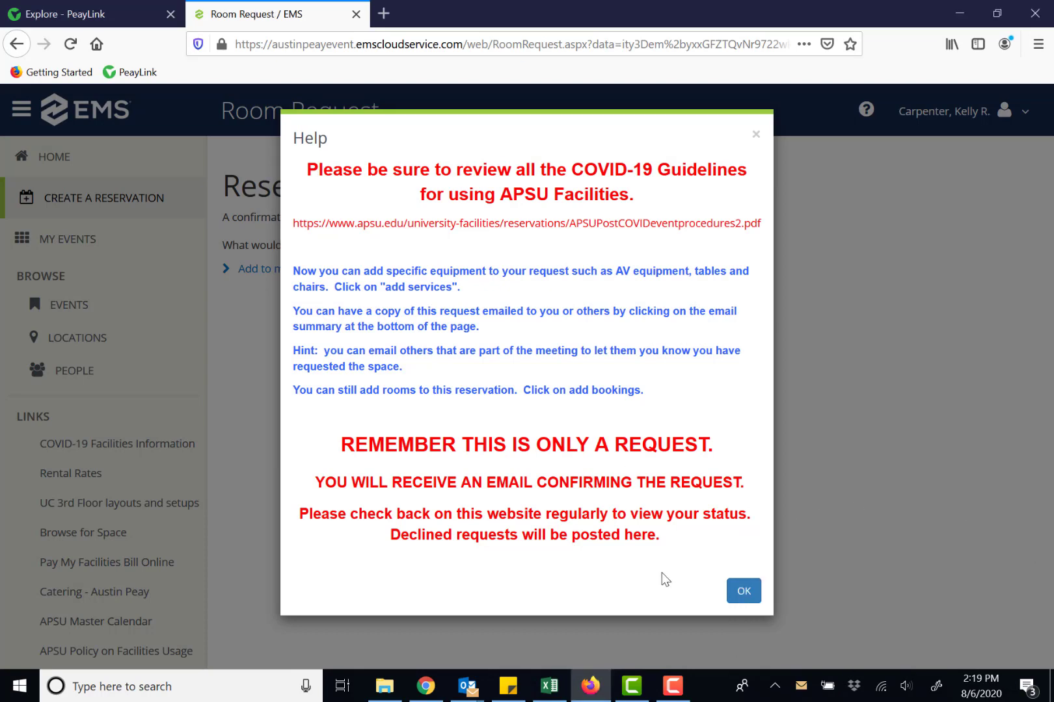
{"action": "left_click", "coordinate": [743, 592]}
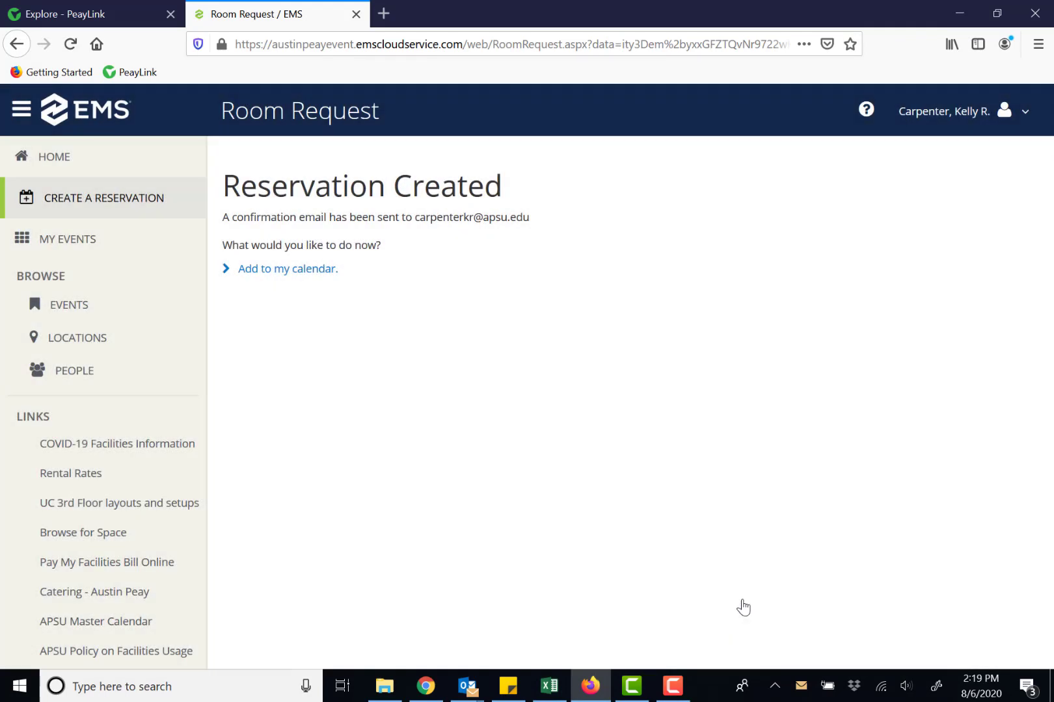